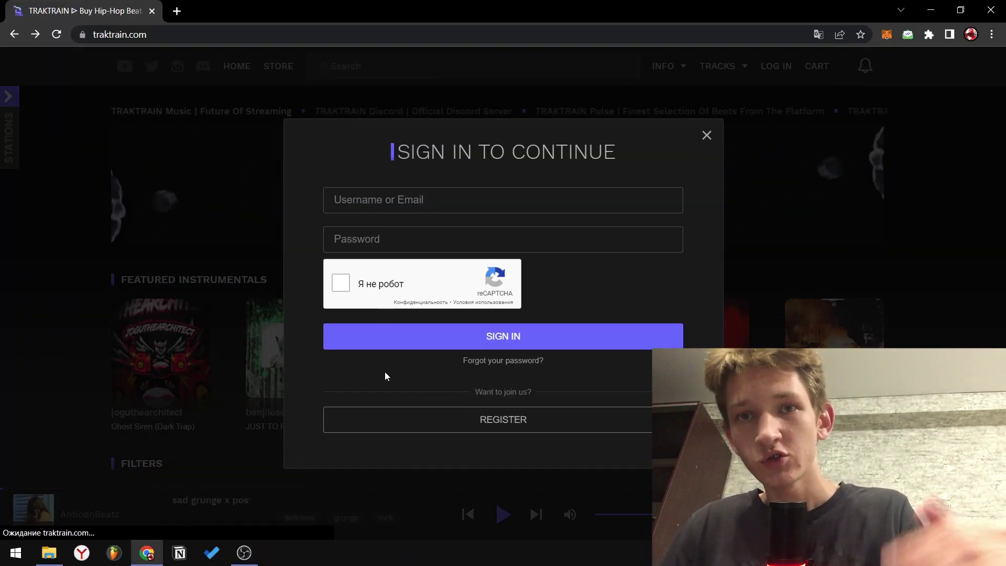
Start a new TrakTrain account and choose to register as a Producer
{"action": "left_click", "coordinate": [562, 426]}
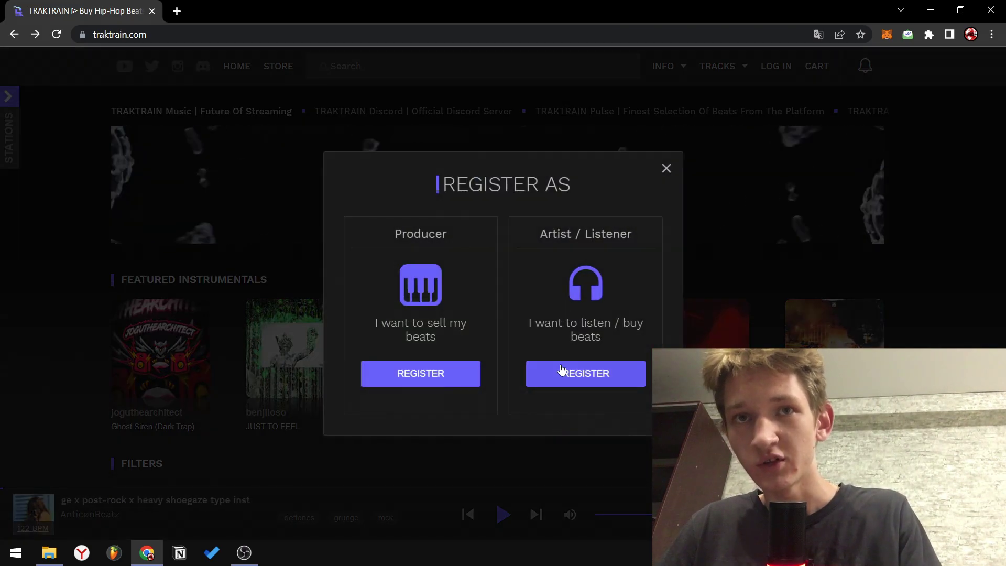
{"action": "left_click", "coordinate": [427, 375]}
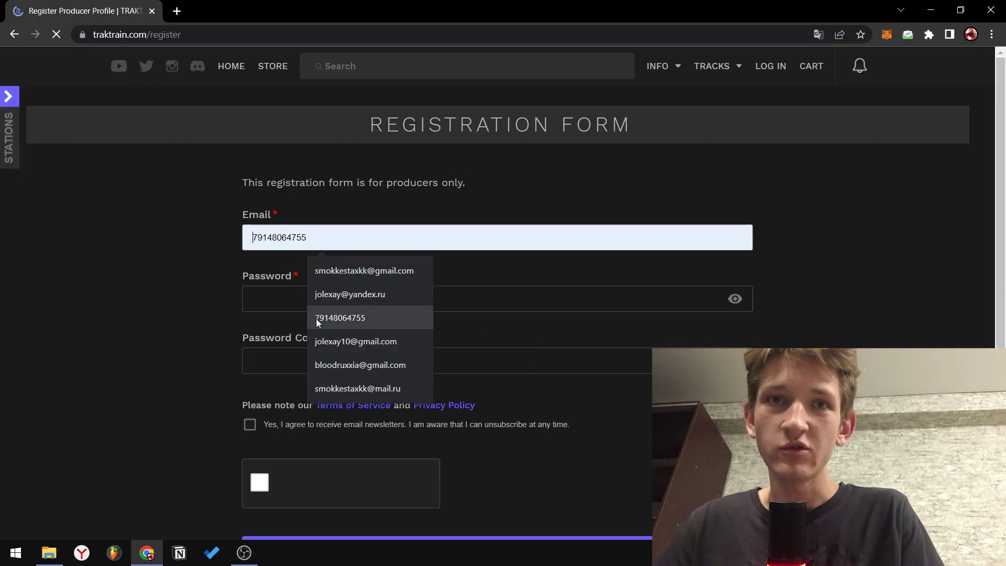
Move past the Email field and scroll through the empty producer registration form
{"action": "key", "text": "Tab"}
{"action": "key", "text": "Tab"}
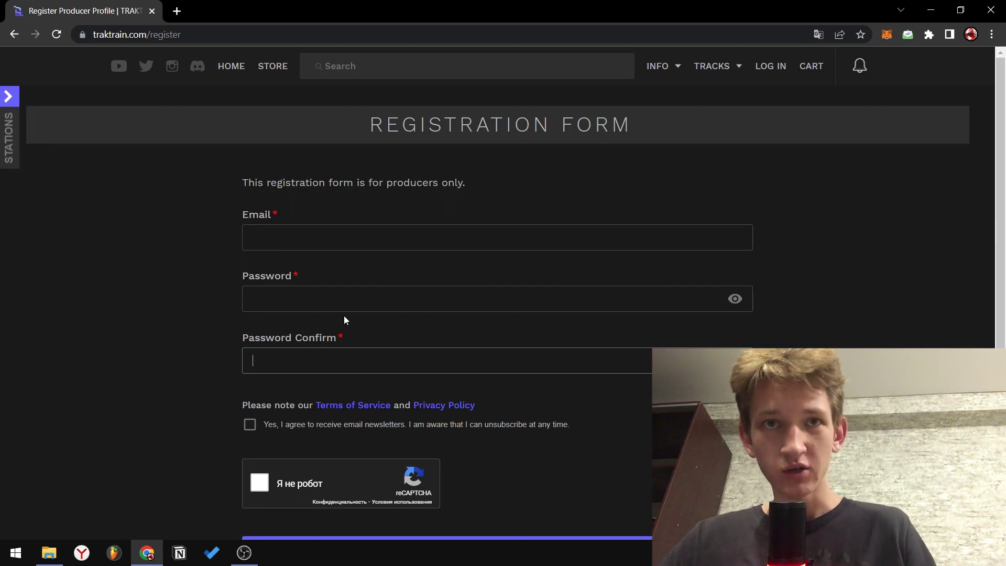
{"action": "scroll", "coordinate": [491, 388], "scroll_direction": "down", "scroll_amount": 3}
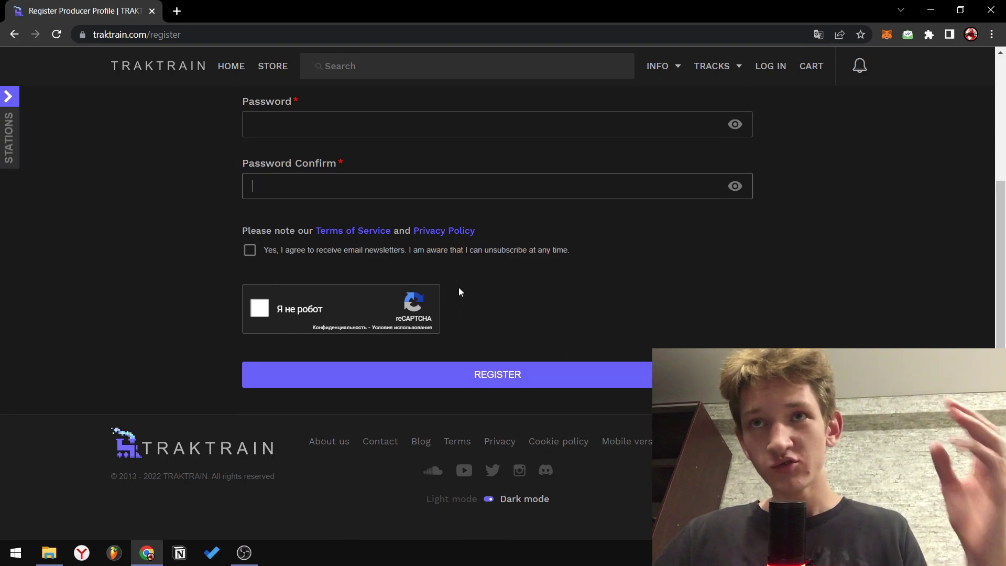
{"action": "scroll", "coordinate": [458, 287], "scroll_direction": "up", "scroll_amount": 3}
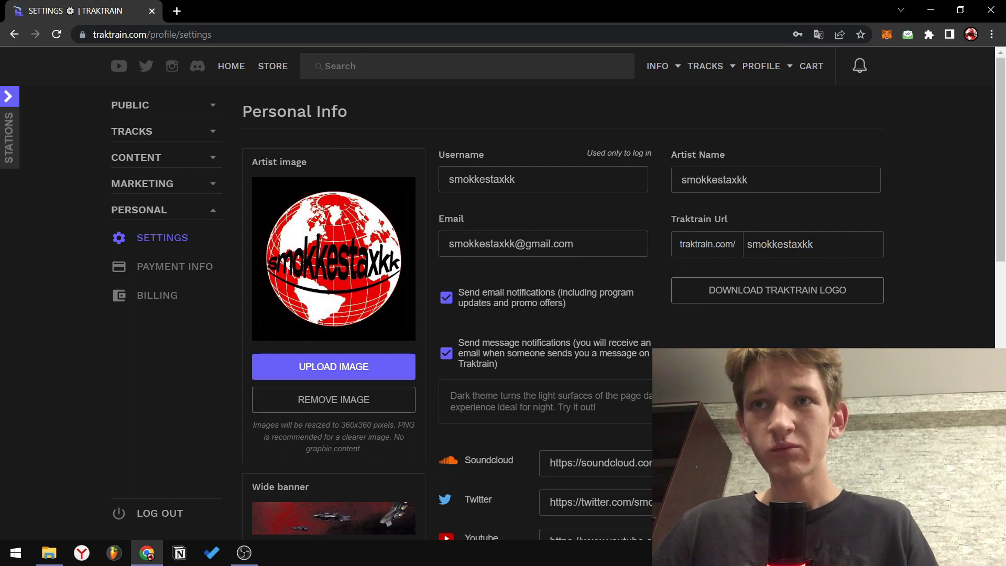
{"action": "scroll", "coordinate": [652, 325], "scroll_direction": "down", "scroll_amount": 3}
{"action": "scroll", "coordinate": [618, 300], "scroll_direction": "down", "scroll_amount": 3}
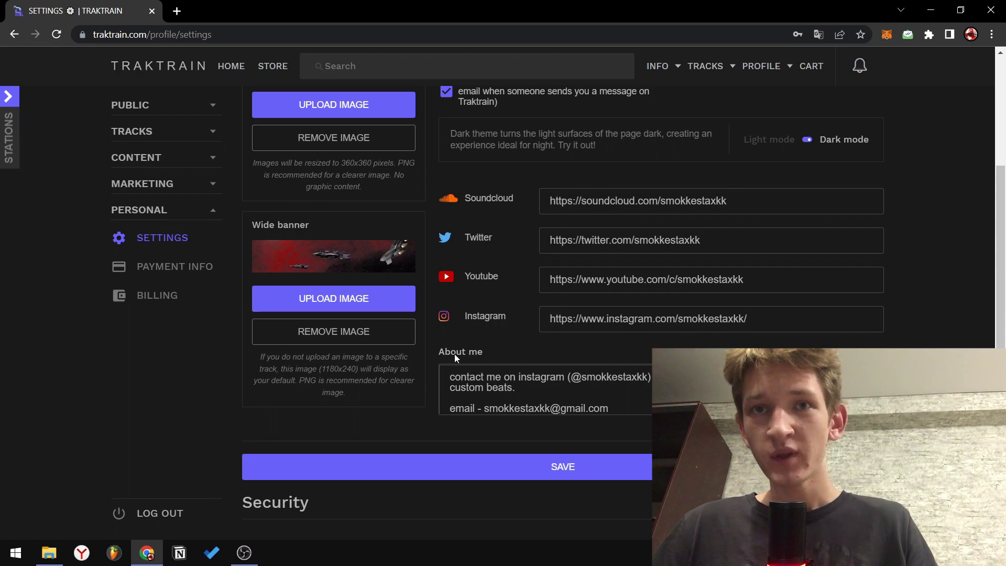
{"action": "left_click_drag", "start_coordinate": [481, 377], "coordinate": [608, 409]}
{"action": "left_click", "coordinate": [524, 399]}
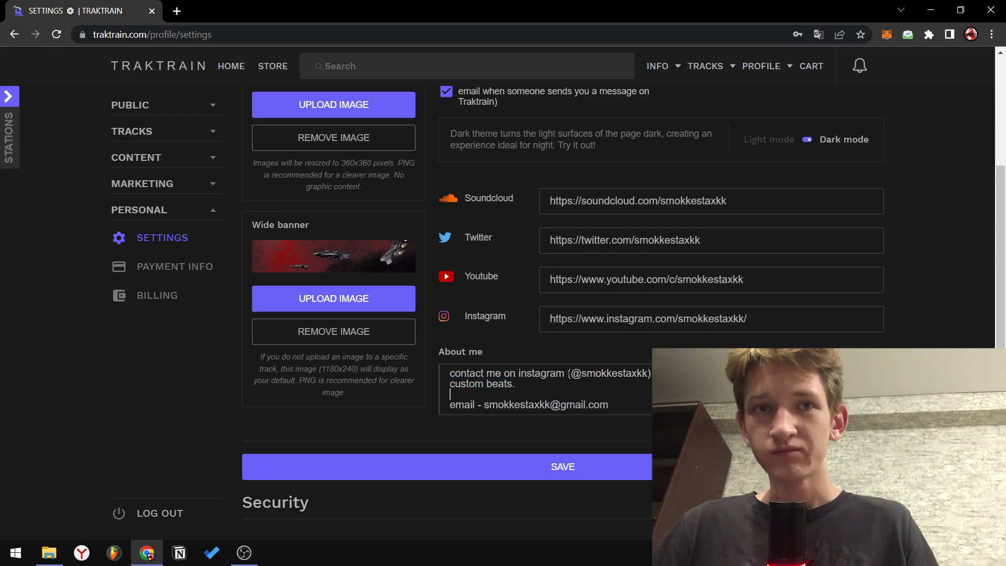
{"action": "scroll", "coordinate": [353, 271], "scroll_direction": "up", "scroll_amount": 5}
{"action": "left_click", "coordinate": [763, 67]}
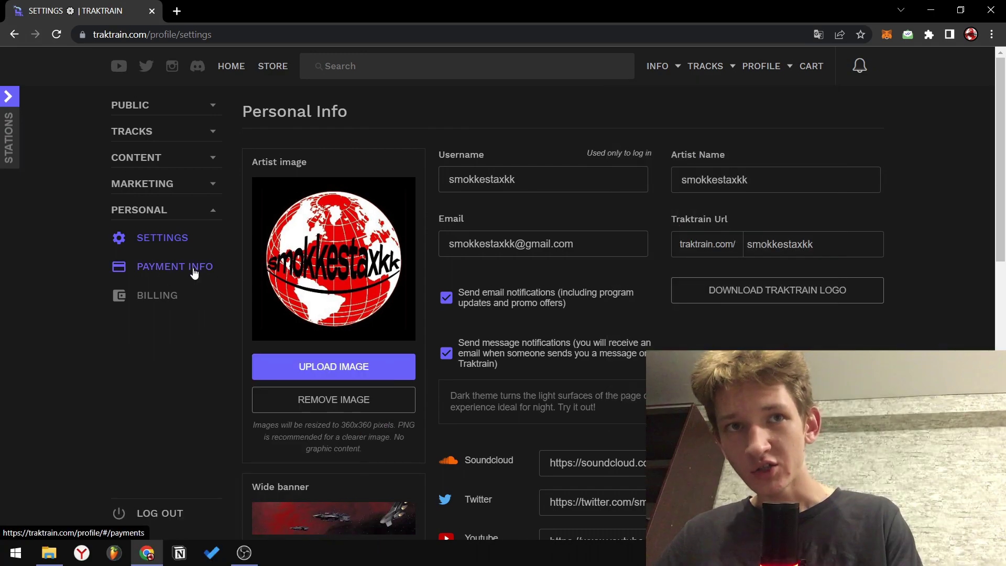
{"action": "left_click", "coordinate": [194, 273]}
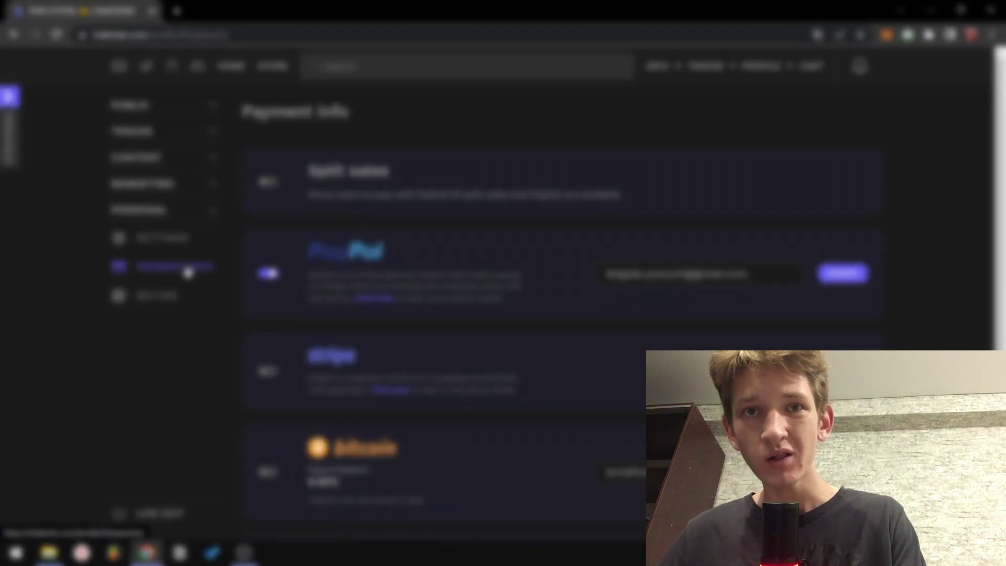
{"action": "scroll", "coordinate": [187, 265], "scroll_direction": "down", "scroll_amount": 5}
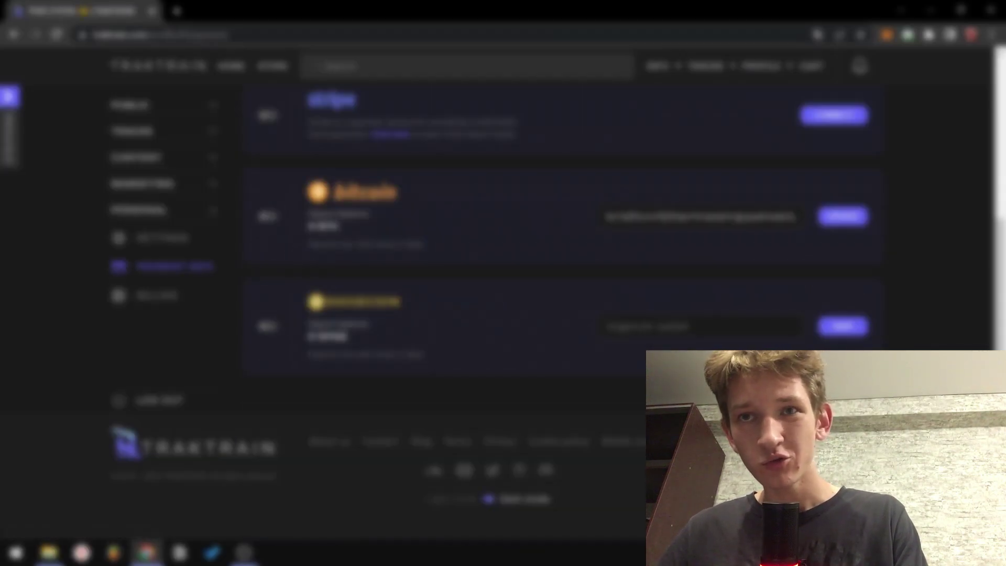
{"action": "scroll", "coordinate": [364, 347], "scroll_direction": "up", "scroll_amount": 5}
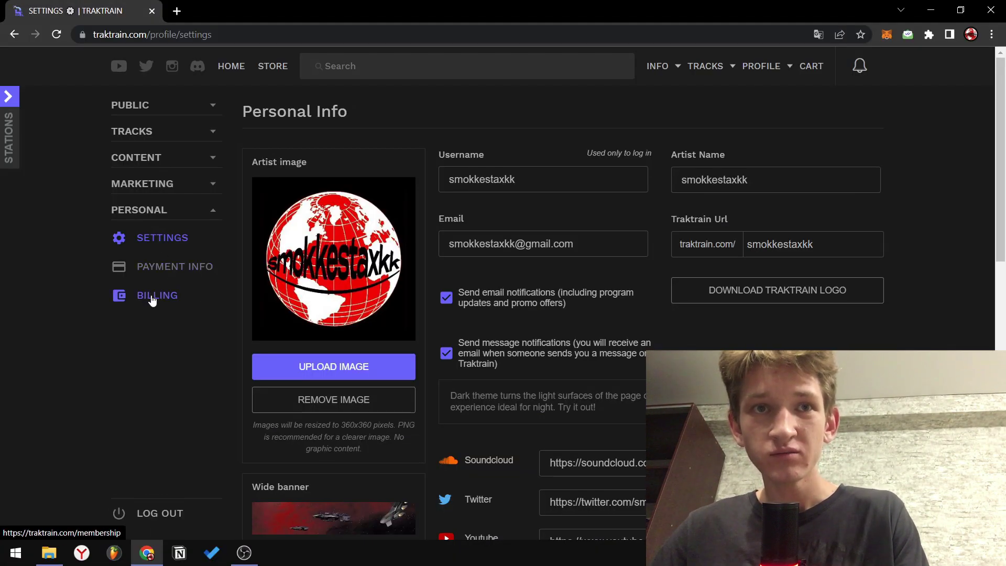
Open Membership & Billing and show monthly prices for FREE, 100 PLAN and UNLIMITED PLAN
{"action": "left_click", "coordinate": [152, 297]}
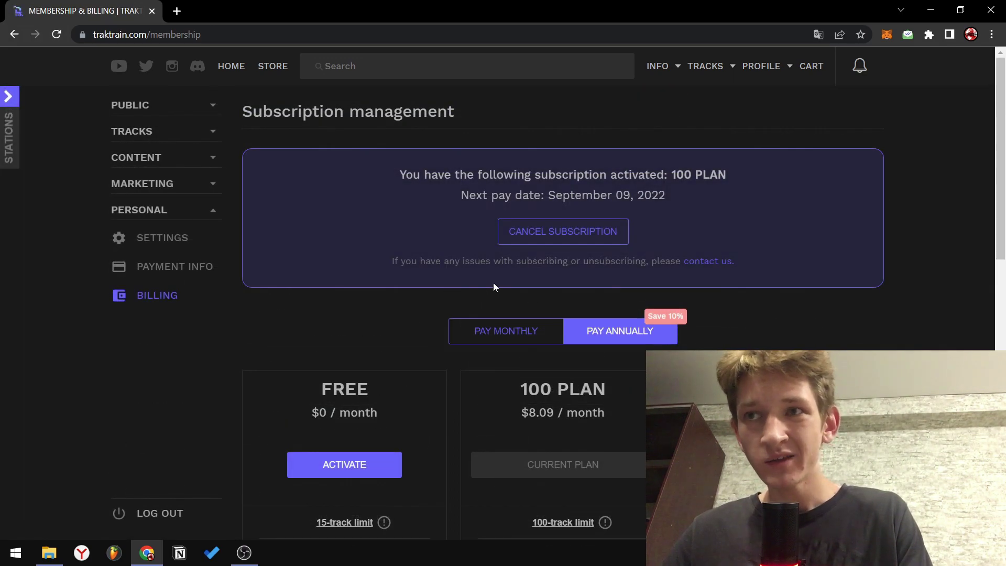
{"action": "left_click", "coordinate": [514, 332]}
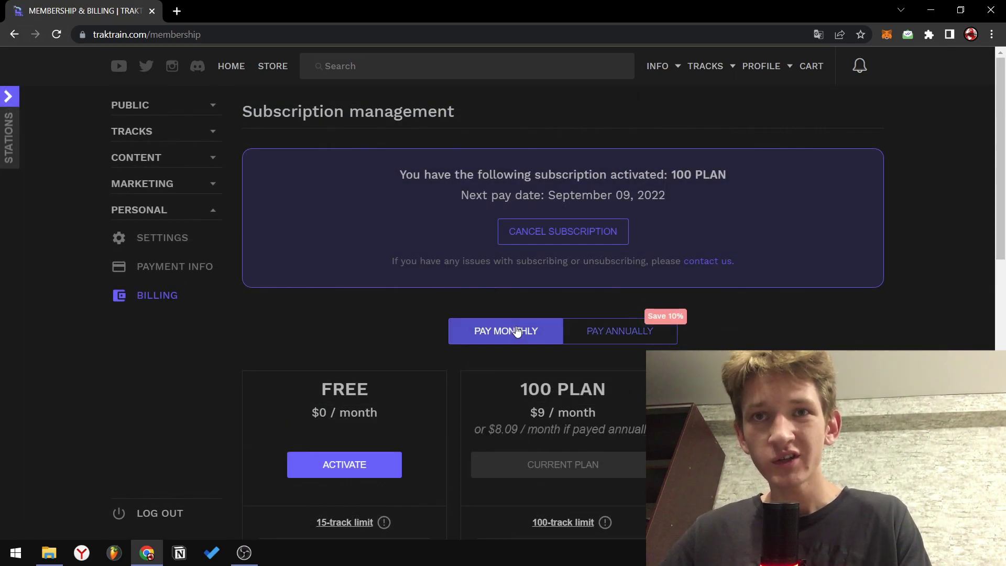
{"action": "scroll", "coordinate": [519, 331], "scroll_direction": "down", "scroll_amount": 2}
{"action": "scroll", "coordinate": [350, 329], "scroll_direction": "down", "scroll_amount": 2}
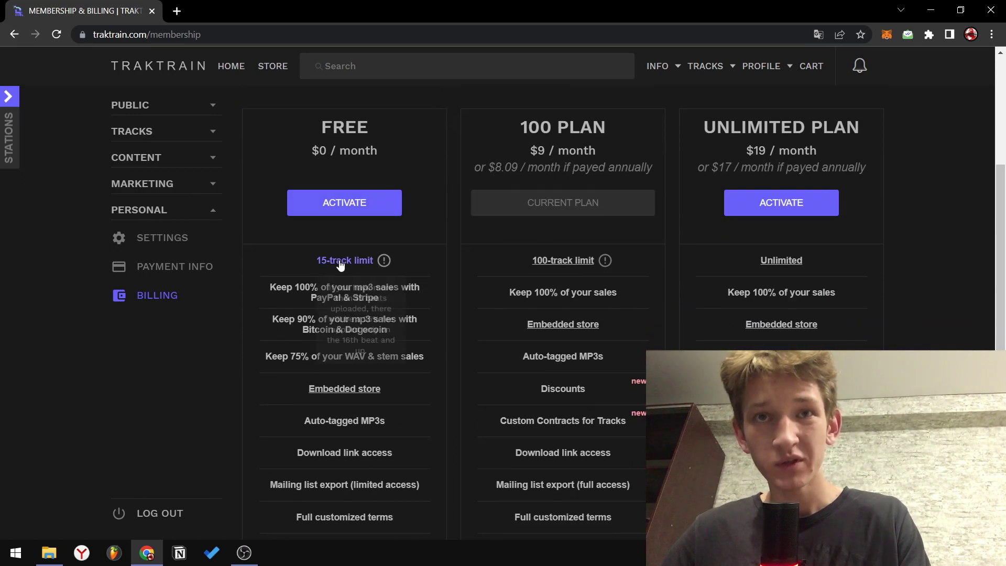
{"action": "scroll", "coordinate": [363, 268], "scroll_direction": "down", "scroll_amount": 2}
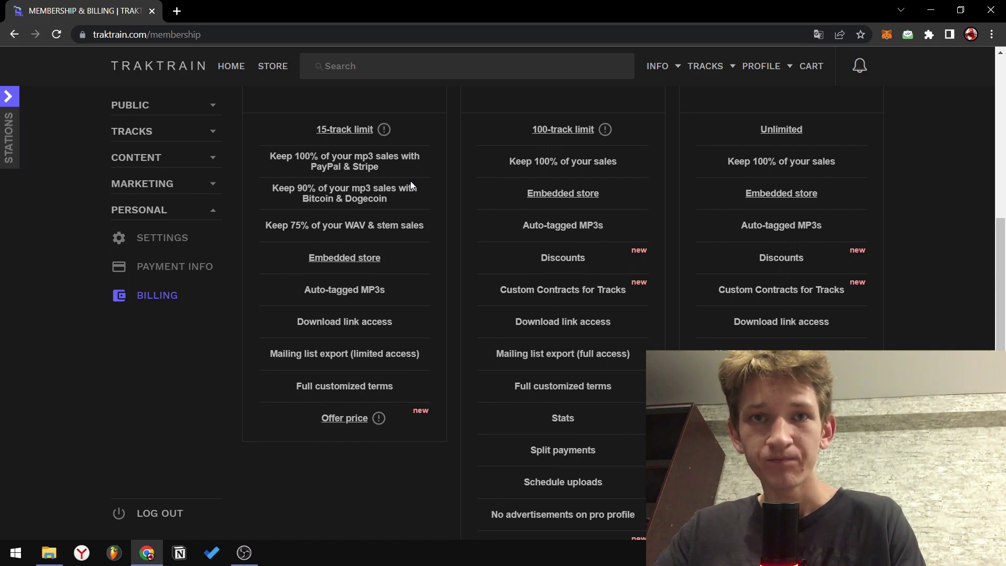
Highlight the 100-track upload limit in the plan comparison table
{"action": "scroll", "coordinate": [411, 181], "scroll_direction": "up", "scroll_amount": 3}
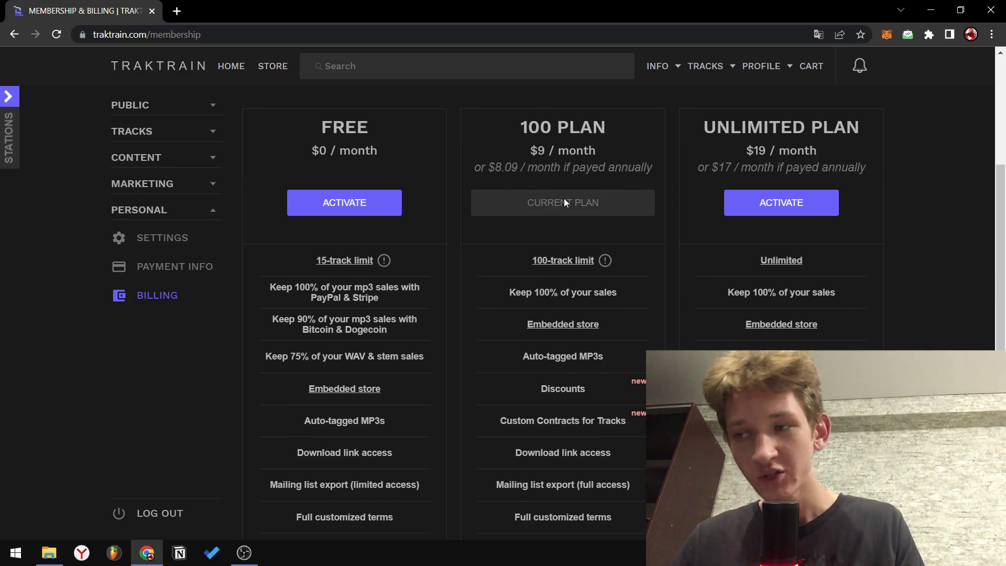
{"action": "left_click_drag", "start_coordinate": [513, 262], "coordinate": [644, 254]}
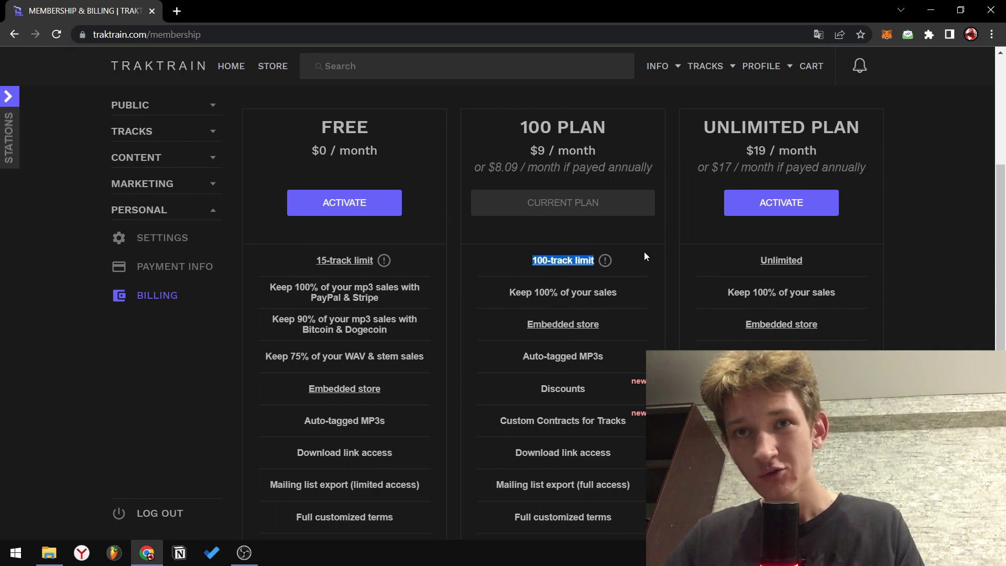
{"action": "left_click", "coordinate": [615, 272]}
{"action": "scroll", "coordinate": [616, 266], "scroll_direction": "down", "scroll_amount": 3}
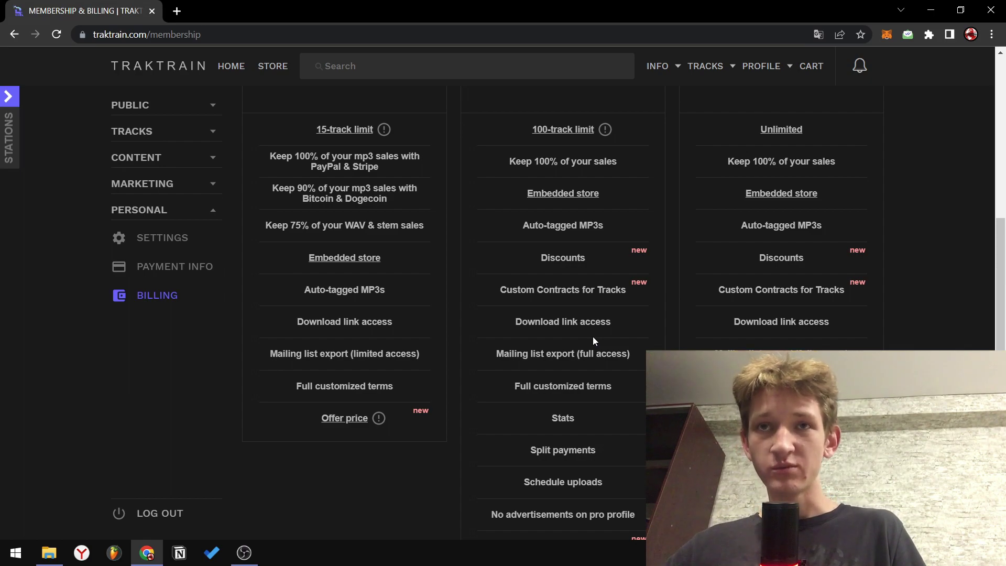
{"action": "scroll", "coordinate": [627, 297], "scroll_direction": "up", "scroll_amount": 3}
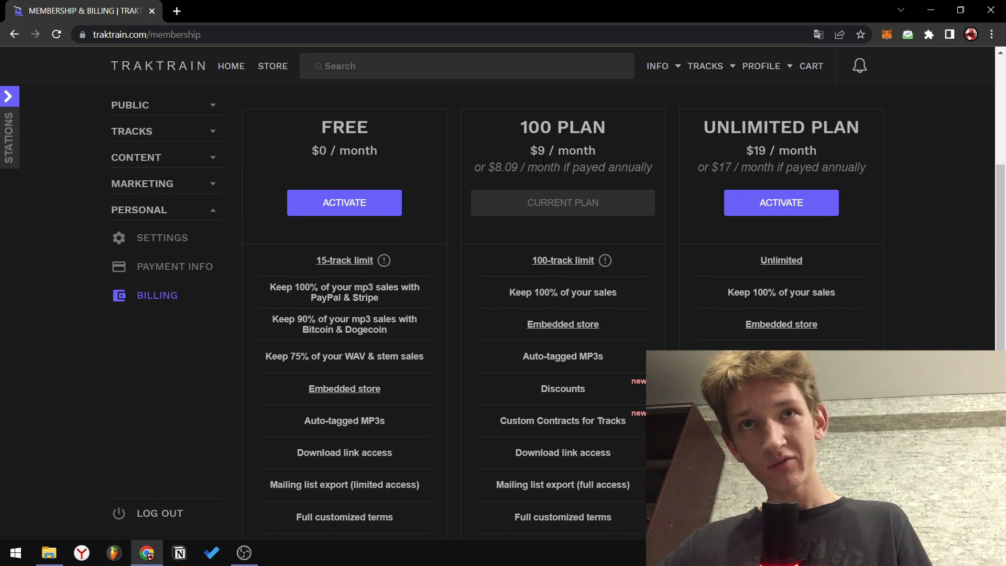
View Marketing's Price Offers, then open My Discounts with EXCLUSIVE 3 300$ and MP3 3 60$
{"action": "scroll", "coordinate": [647, 303], "scroll_direction": "down", "scroll_amount": 2}
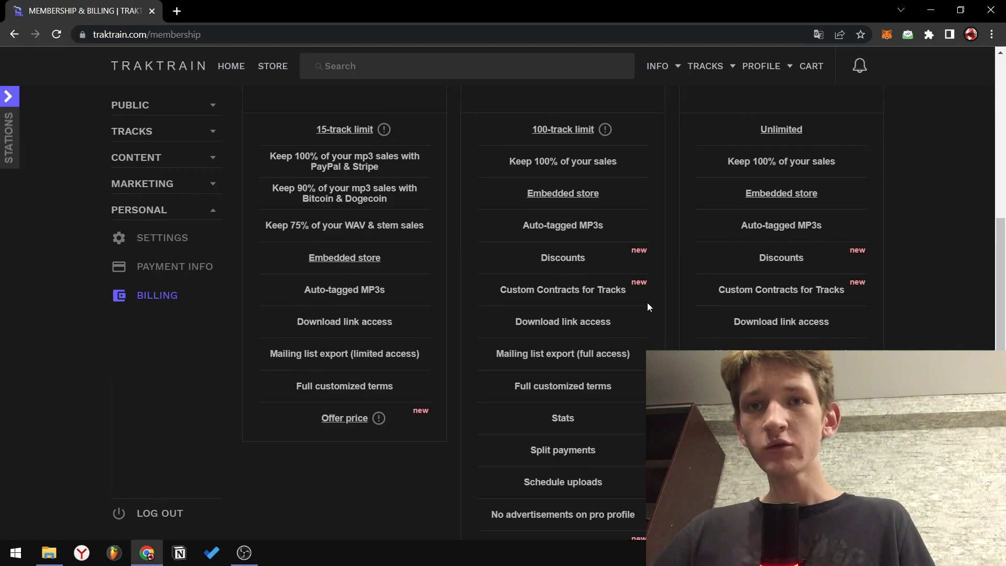
{"action": "scroll", "coordinate": [584, 407], "scroll_direction": "down", "scroll_amount": 2}
{"action": "scroll", "coordinate": [578, 291], "scroll_direction": "up", "scroll_amount": 6}
{"action": "scroll", "coordinate": [615, 298], "scroll_direction": "down", "scroll_amount": 2}
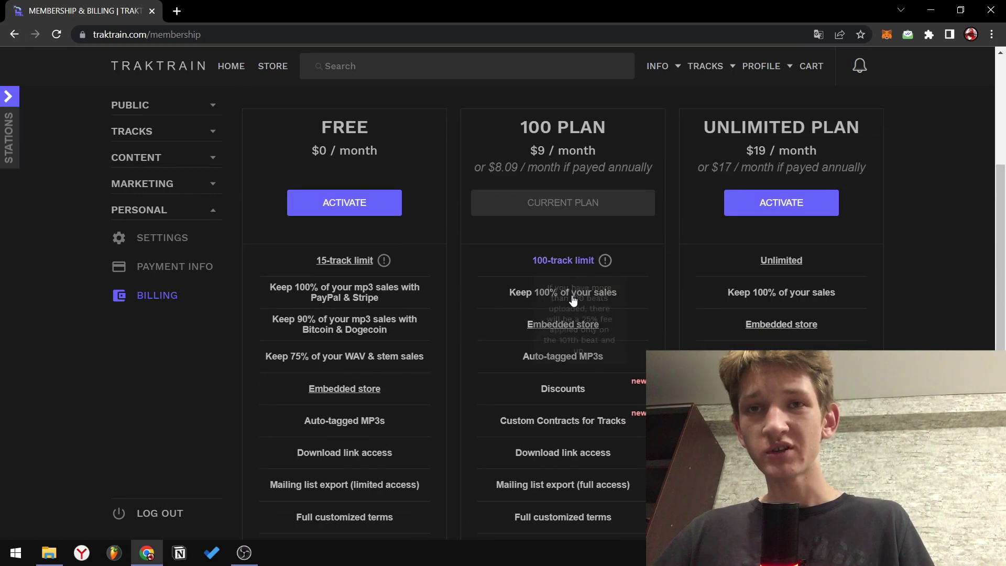
{"action": "scroll", "coordinate": [566, 388], "scroll_direction": "down", "scroll_amount": 2}
{"action": "left_click", "coordinate": [157, 185]}
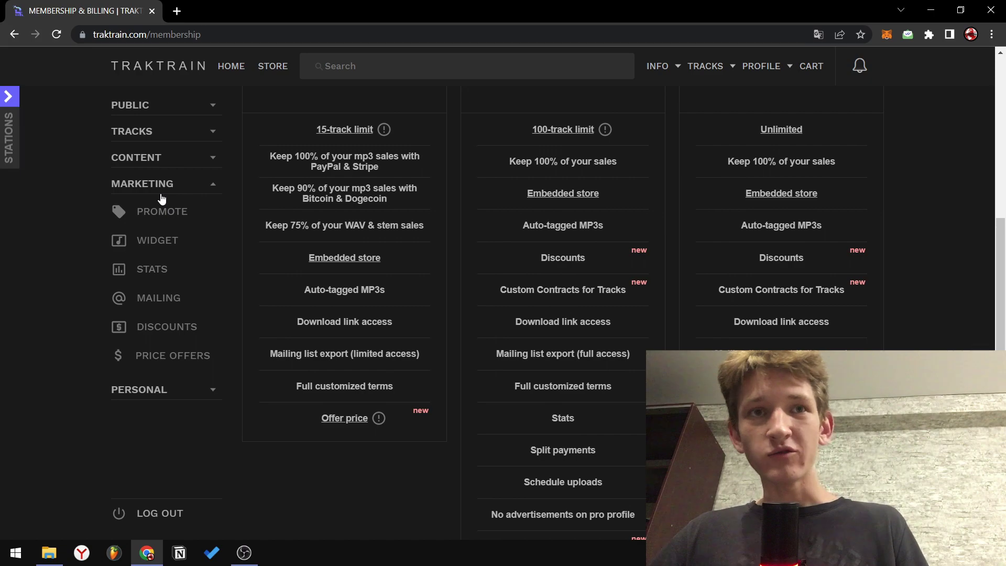
{"action": "left_click", "coordinate": [193, 360]}
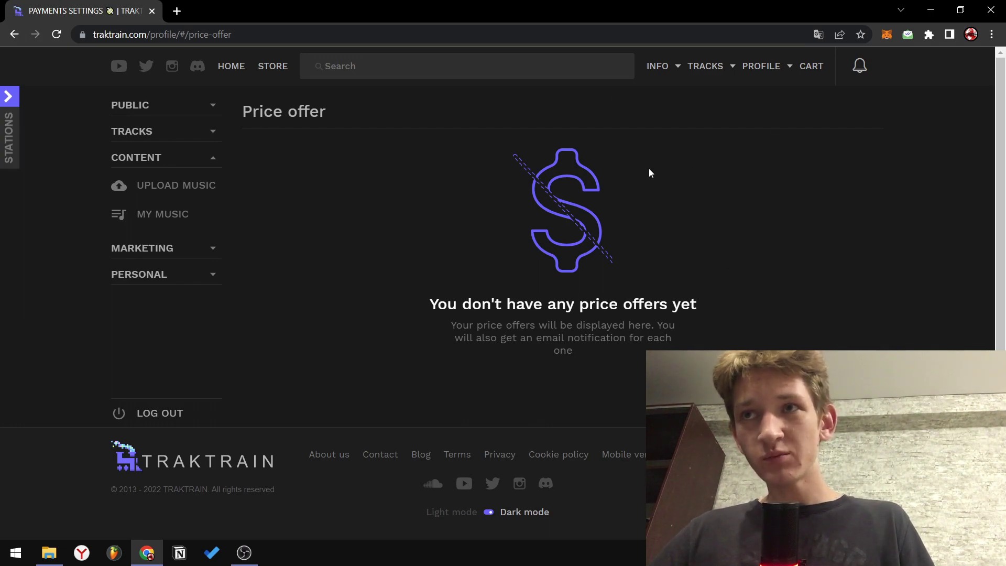
{"action": "left_click", "coordinate": [213, 248]}
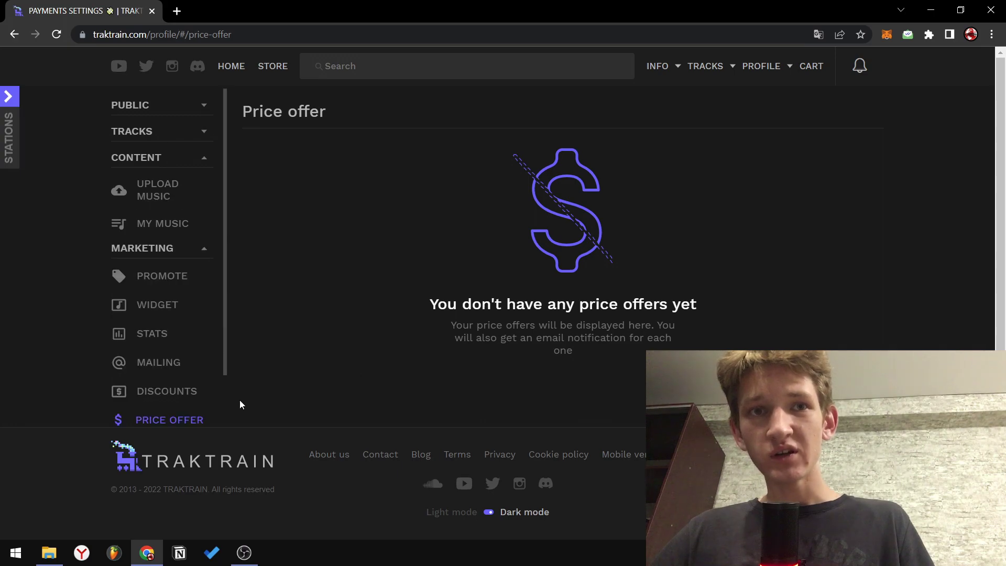
{"action": "left_click", "coordinate": [177, 398]}
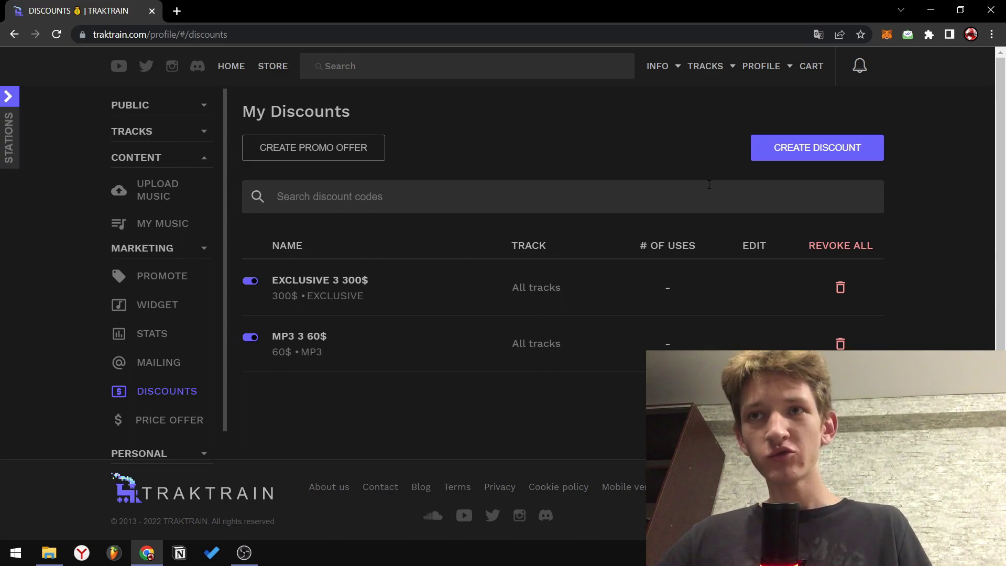
{"action": "mouse_move", "coordinate": [761, 66]}
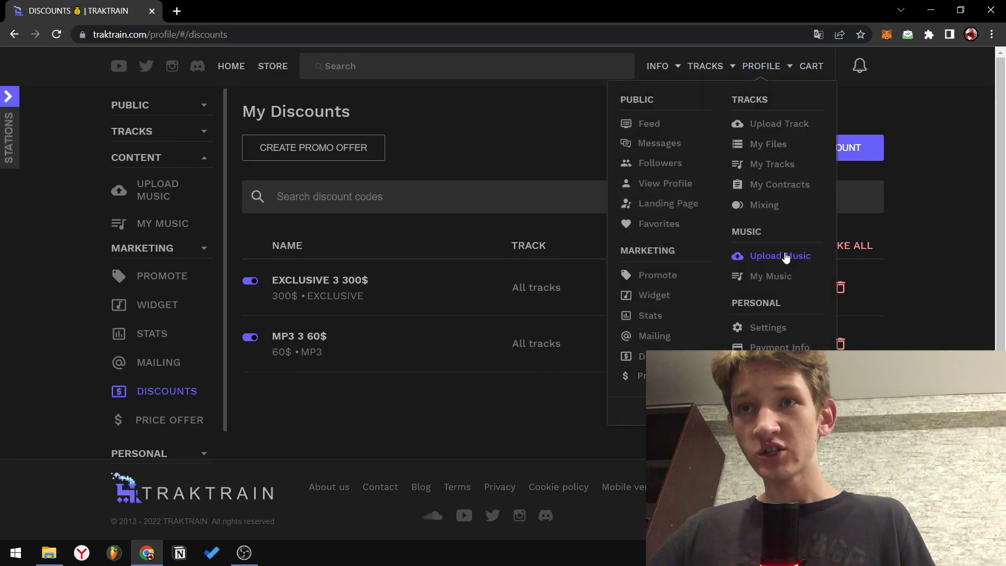
Open the public producer profile and highlight the Exclusive Lease promotional offer
{"action": "left_click", "coordinate": [682, 183]}
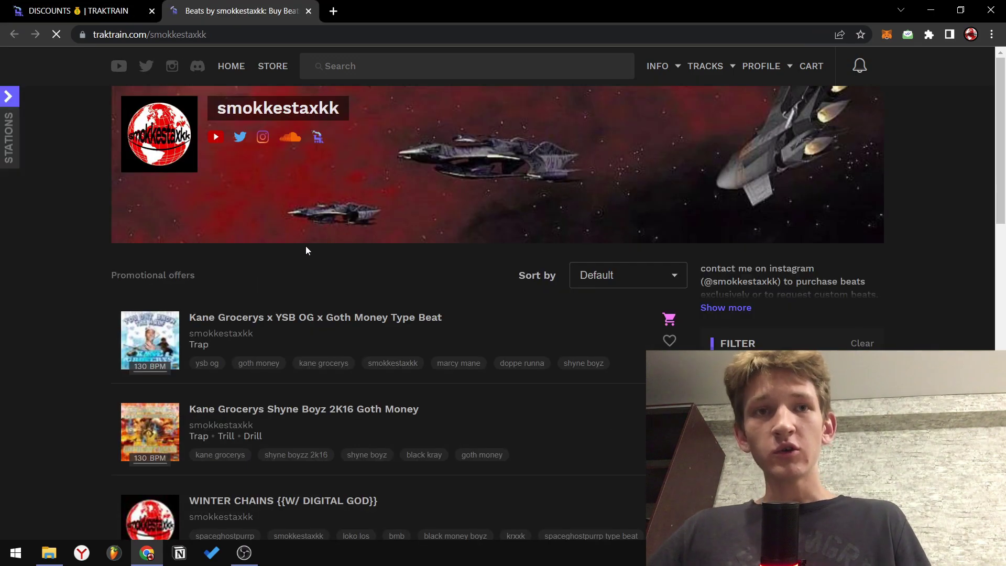
{"action": "left_click", "coordinate": [186, 277]}
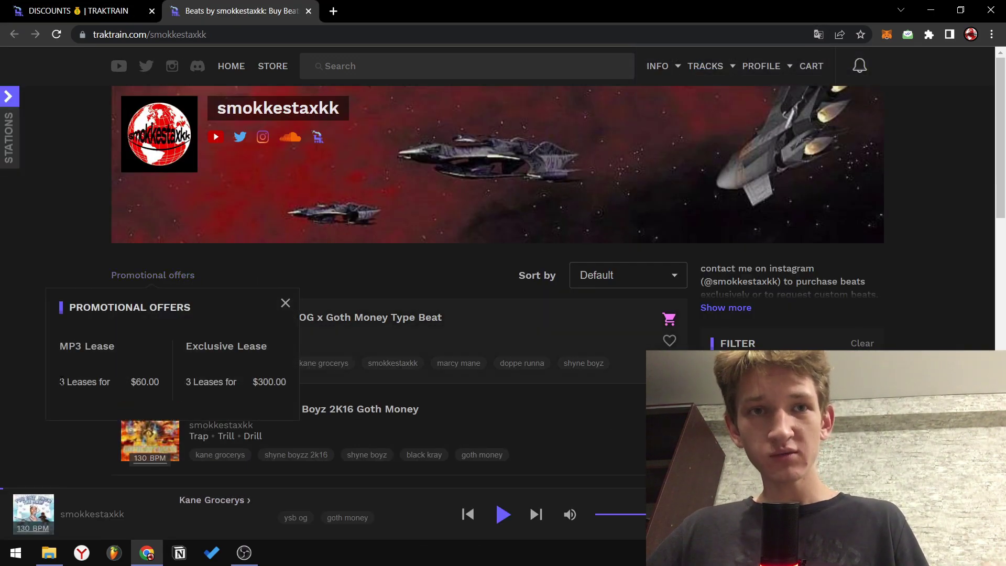
{"action": "left_click_drag", "start_coordinate": [59, 383], "coordinate": [262, 382]}
{"action": "left_click", "coordinate": [237, 384]}
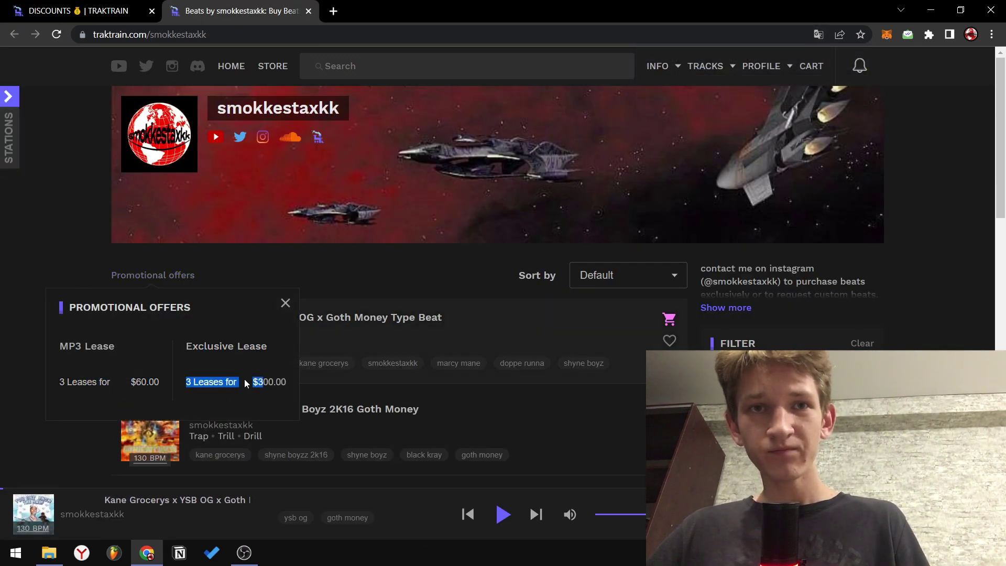
Close the storefront tab and open the Mailing subscriber list
{"action": "left_click", "coordinate": [215, 347]}
{"action": "key", "text": "ctrl+w"}
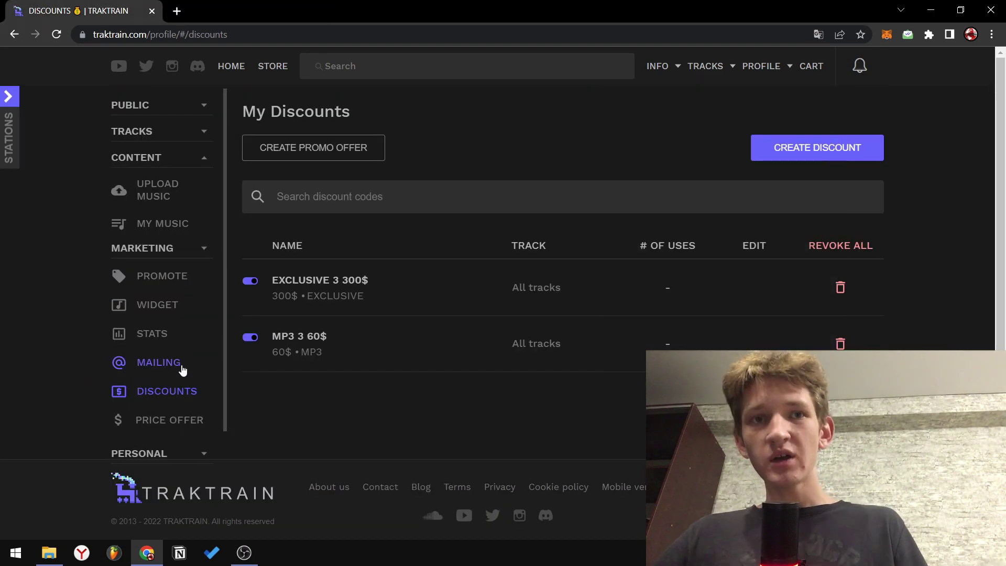
{"action": "left_click", "coordinate": [182, 370]}
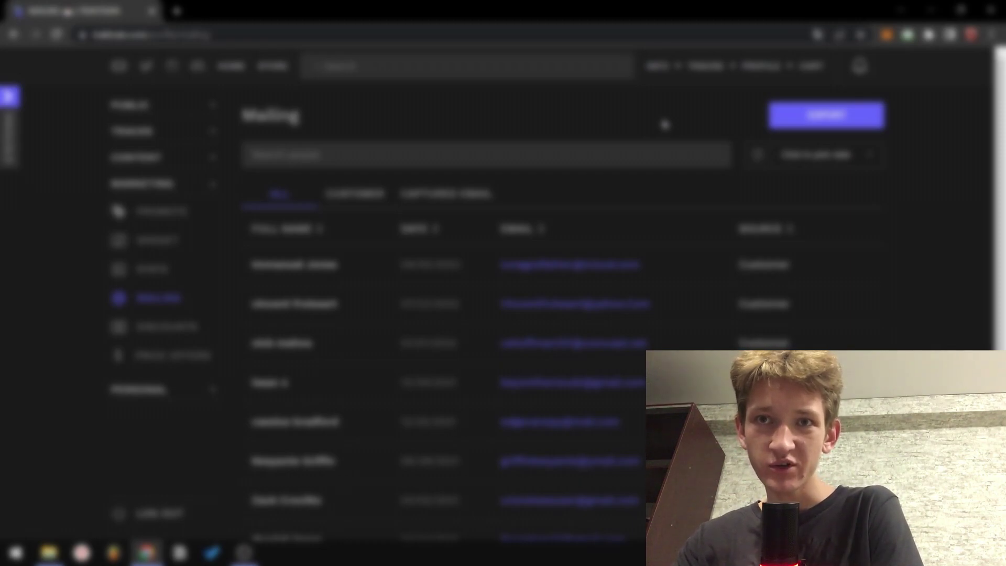
{"action": "scroll", "coordinate": [645, 231], "scroll_direction": "down", "scroll_amount": 5}
{"action": "scroll", "coordinate": [623, 262], "scroll_direction": "up", "scroll_amount": 5}
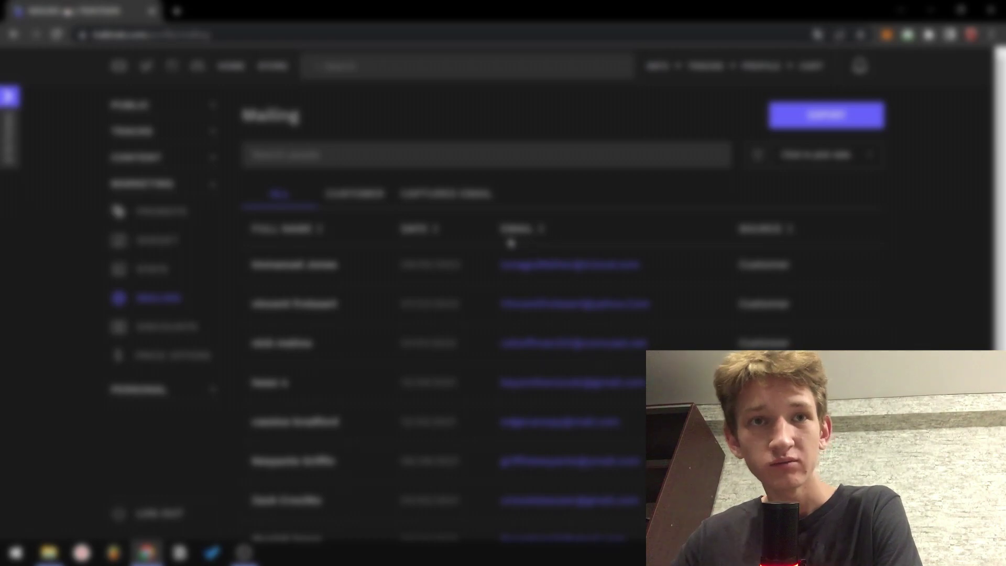
Check the plays, sales and per-track pie chart in Stats, then open Widget settings
{"action": "left_click", "coordinate": [159, 274]}
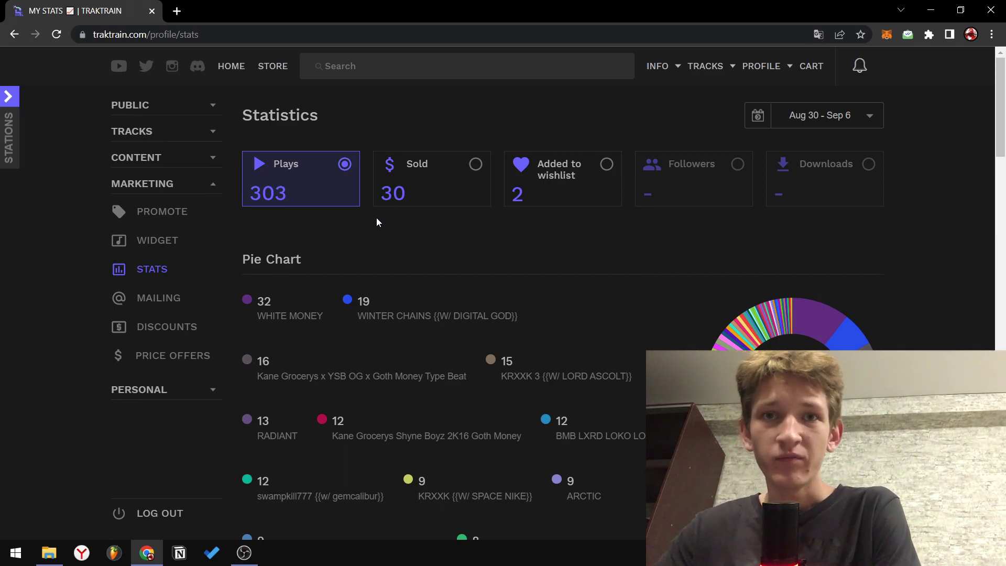
{"action": "scroll", "coordinate": [436, 247], "scroll_direction": "down", "scroll_amount": 3}
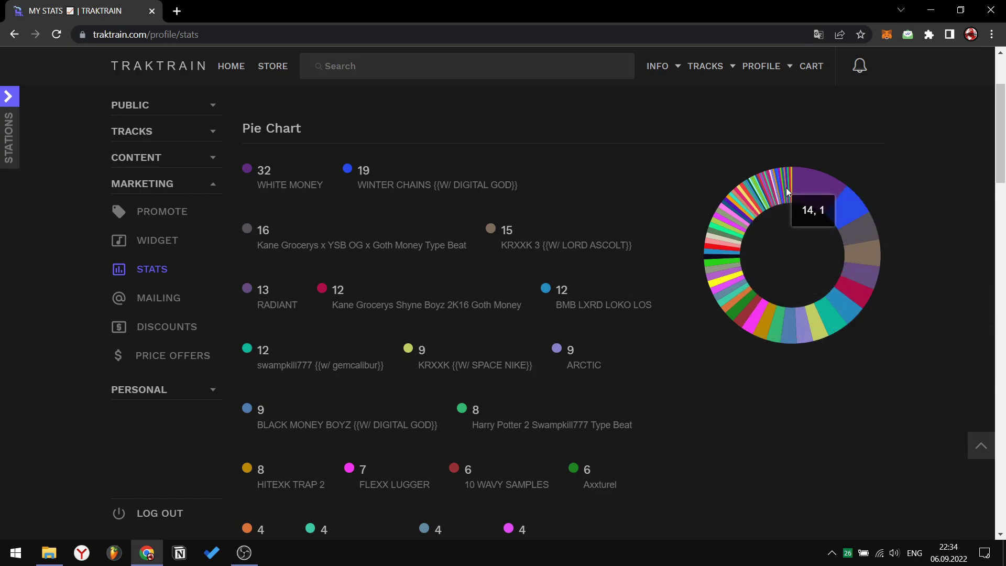
{"action": "mouse_move", "coordinate": [812, 187]}
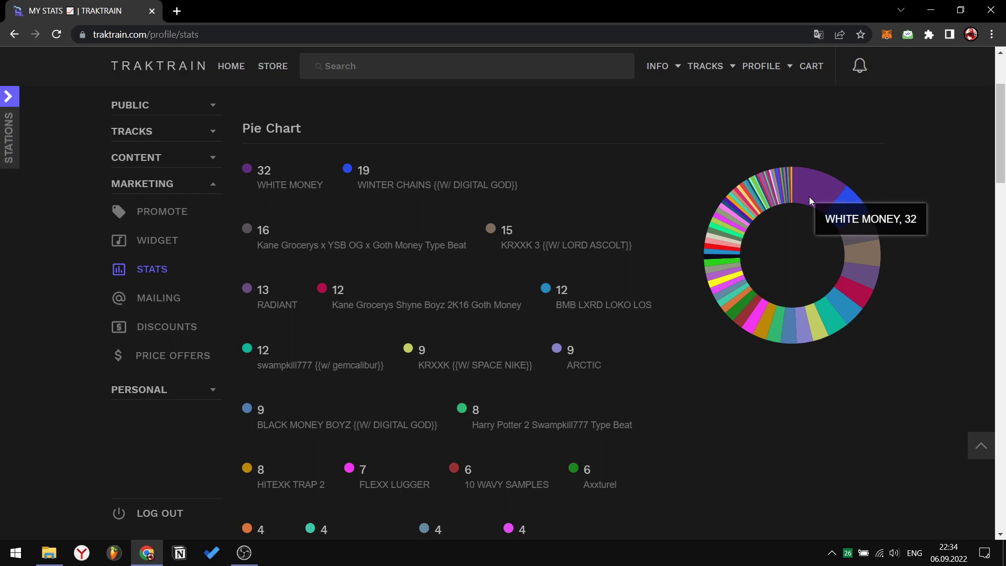
{"action": "left_click", "coordinate": [161, 244]}
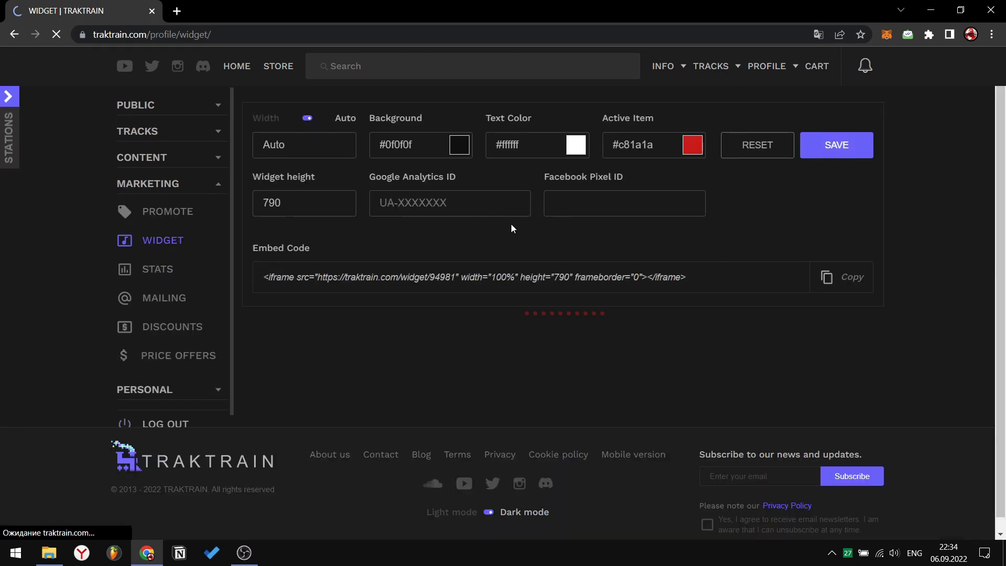
{"action": "scroll", "coordinate": [926, 294], "scroll_direction": "down", "scroll_amount": 8}
{"action": "scroll", "coordinate": [903, 312], "scroll_direction": "down", "scroll_amount": 1}
{"action": "scroll", "coordinate": [756, 347], "scroll_direction": "up", "scroll_amount": 8}
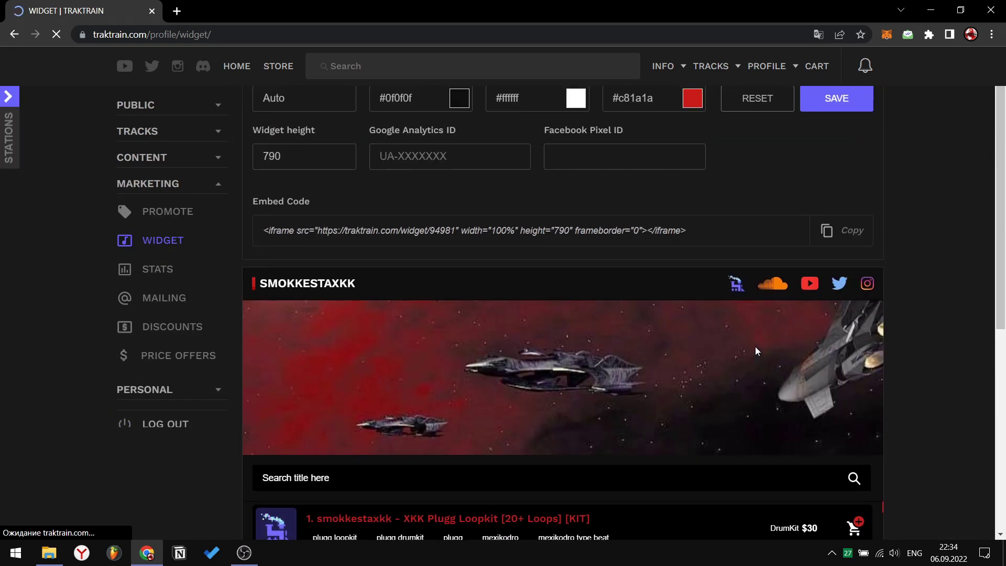
{"action": "scroll", "coordinate": [577, 304], "scroll_direction": "up", "scroll_amount": 1}
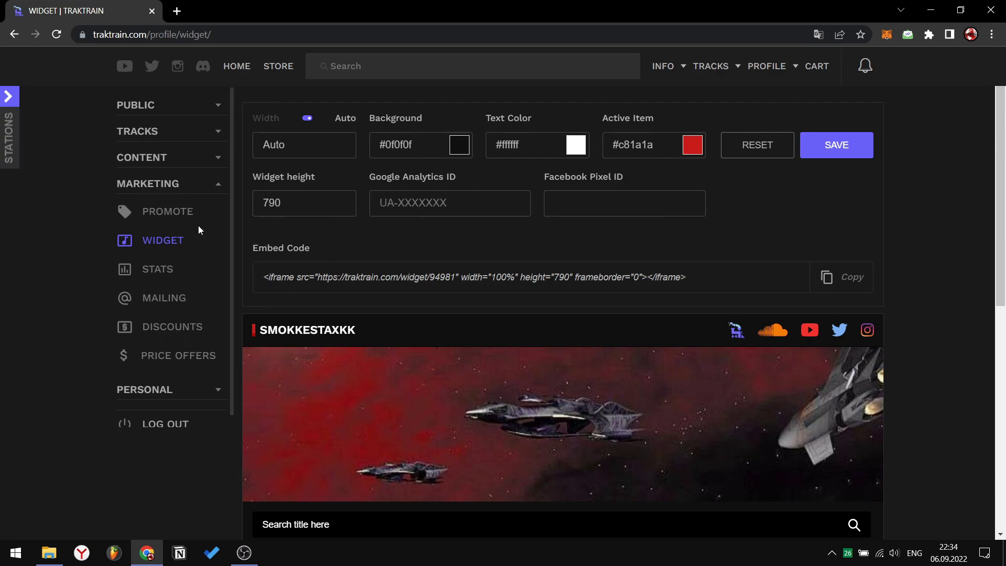
Visit Promote, then go through Content > My Music > Upload New Music to Upload Track
{"action": "left_click", "coordinate": [175, 212]}
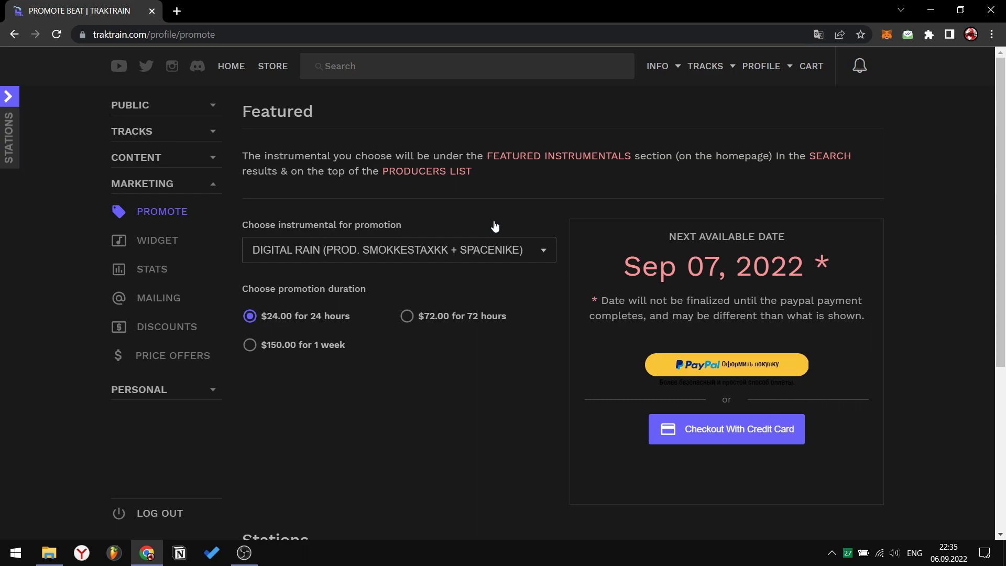
{"action": "left_click", "coordinate": [136, 157]}
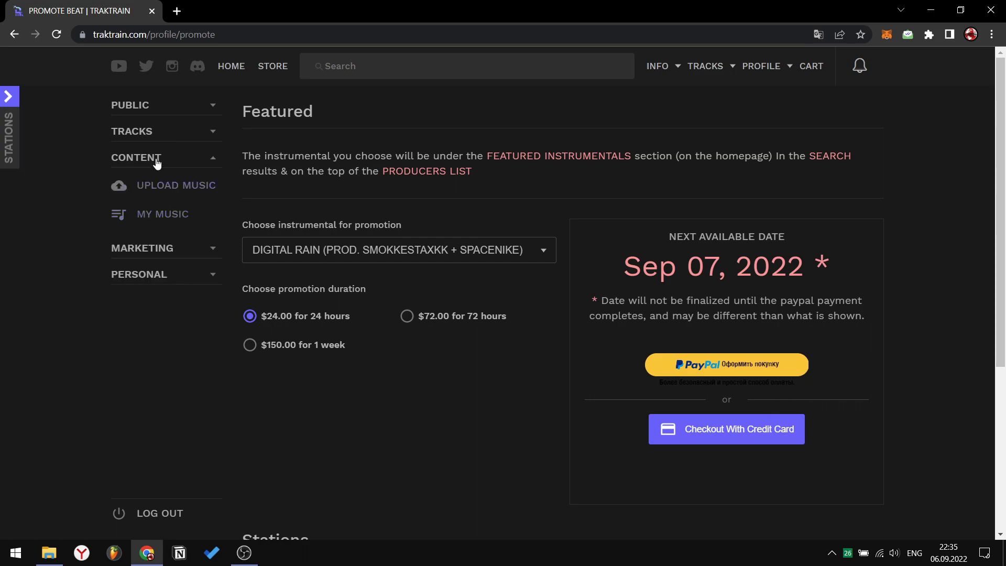
{"action": "left_click", "coordinate": [169, 220]}
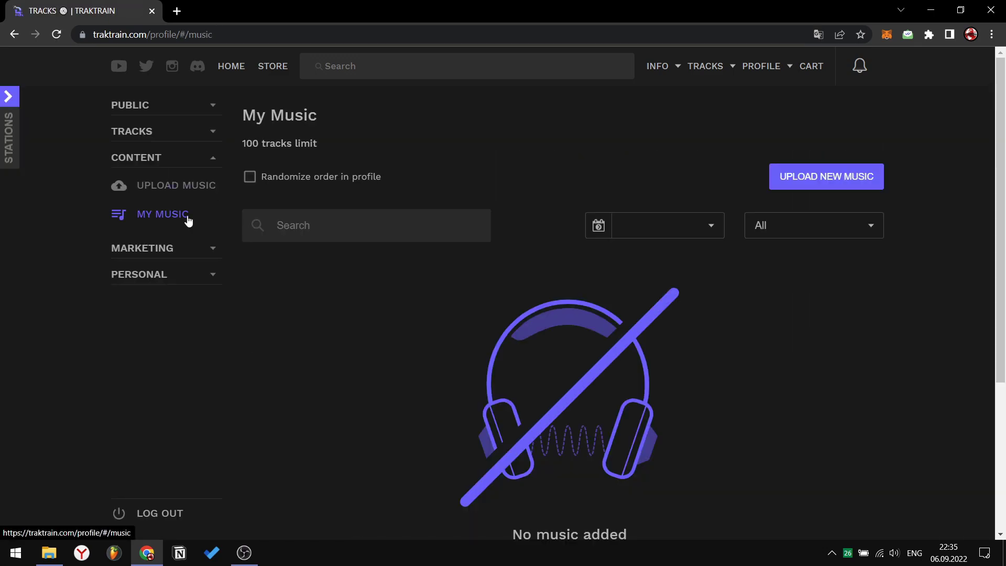
{"action": "left_click", "coordinate": [169, 187]}
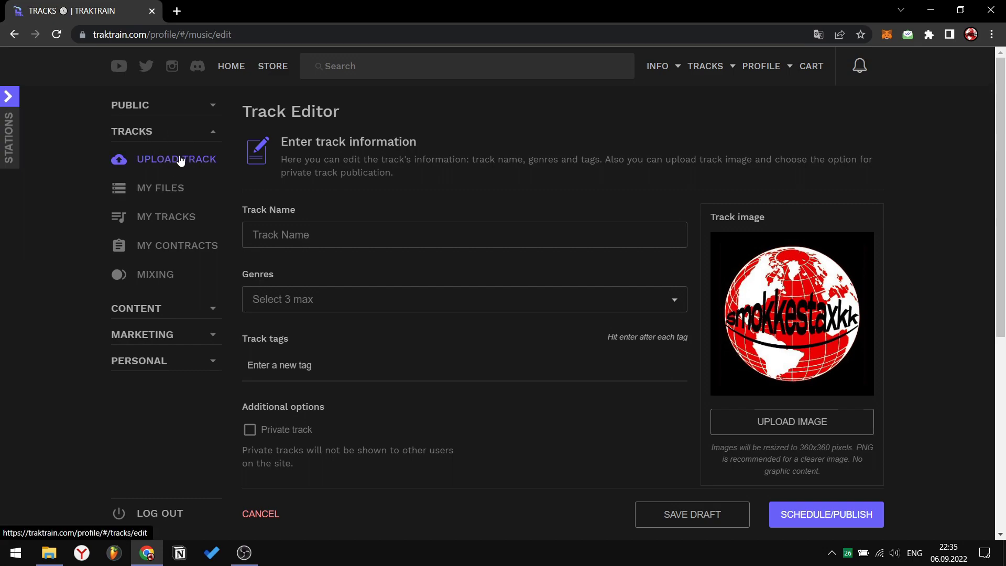
{"action": "left_click", "coordinate": [182, 160]}
Confirm leaving the unsaved form and inspect the Track Name, Genres, BPM and tag fields
{"action": "left_click", "coordinate": [549, 109]}
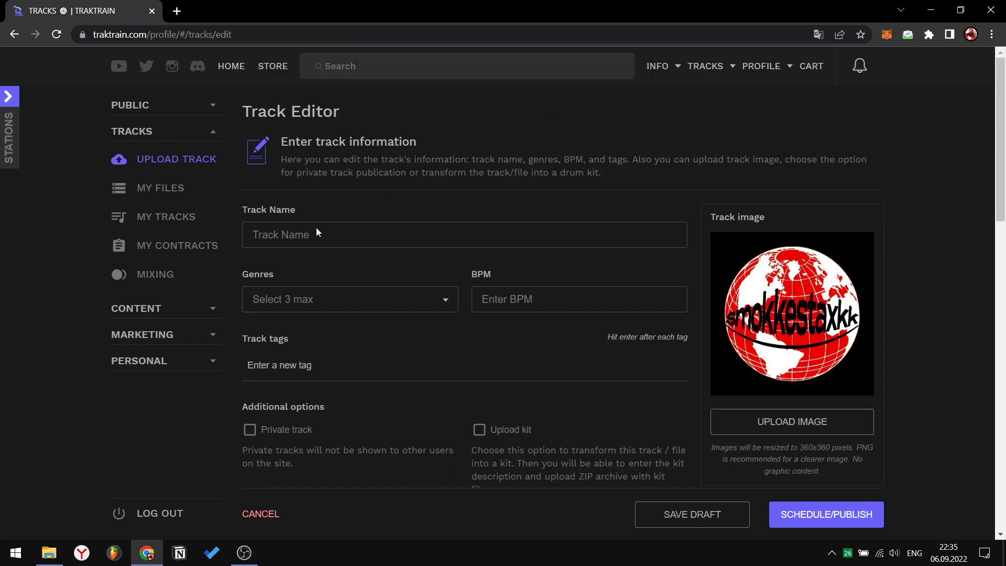
{"action": "left_click", "coordinate": [360, 237]}
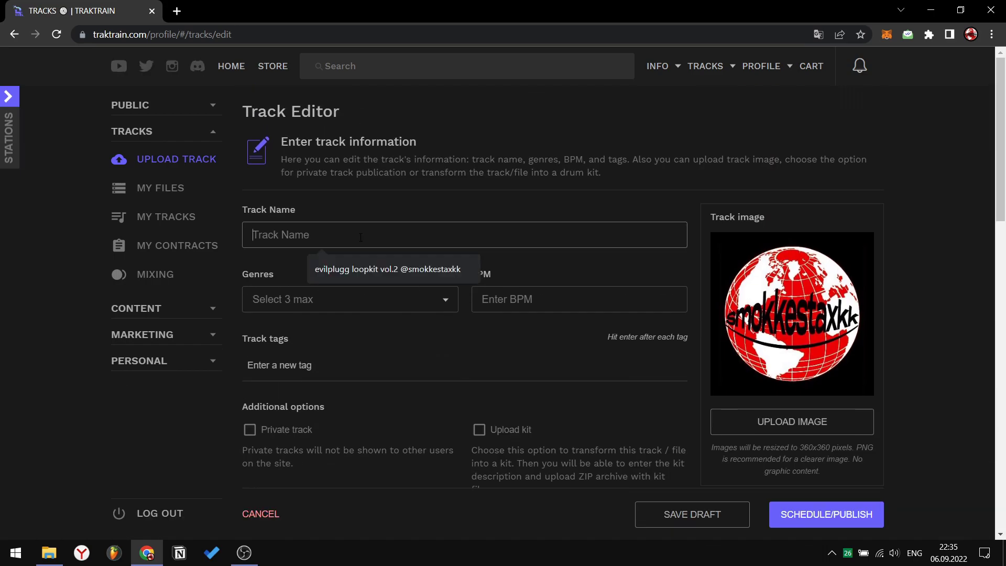
{"action": "left_click", "coordinate": [300, 306]}
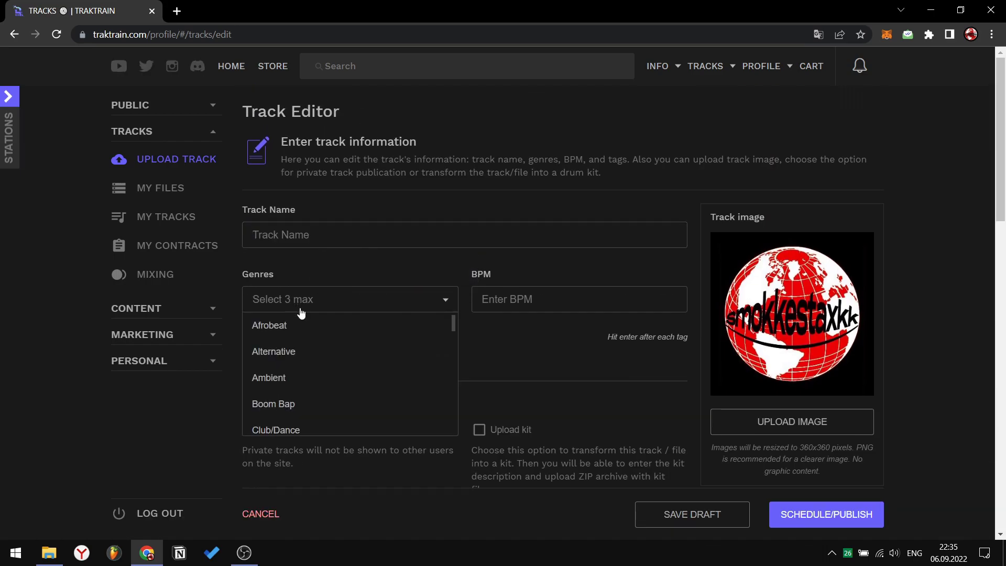
{"action": "scroll", "coordinate": [339, 388], "scroll_direction": "down", "scroll_amount": 10}
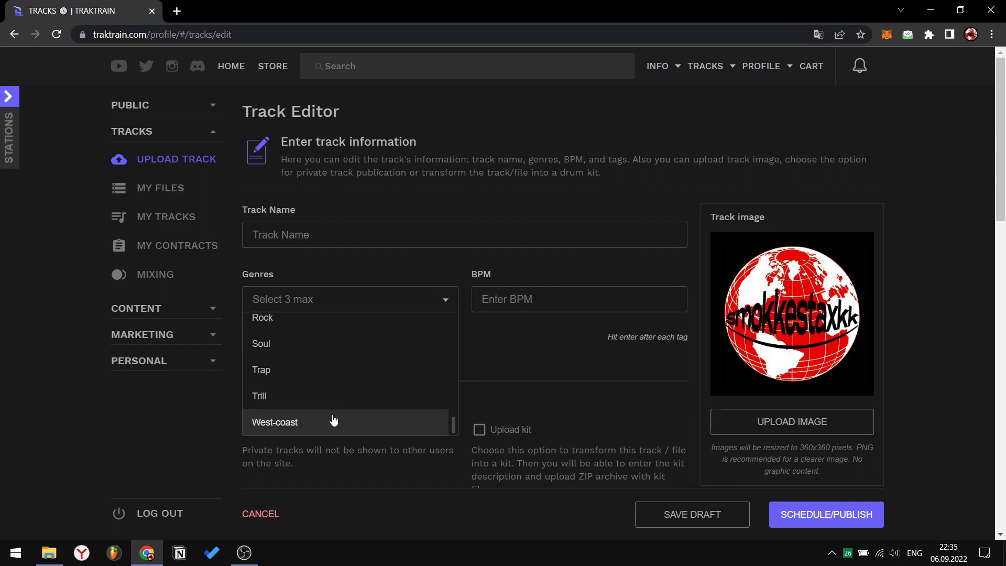
{"action": "scroll", "coordinate": [308, 376], "scroll_direction": "up", "scroll_amount": 3}
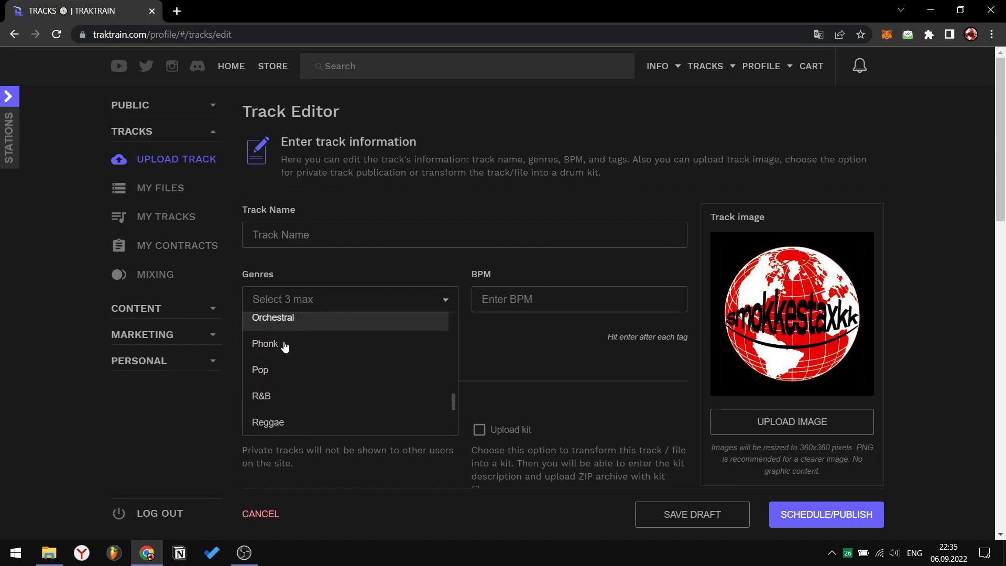
{"action": "left_click", "coordinate": [314, 235]}
{"action": "left_click", "coordinate": [494, 286]}
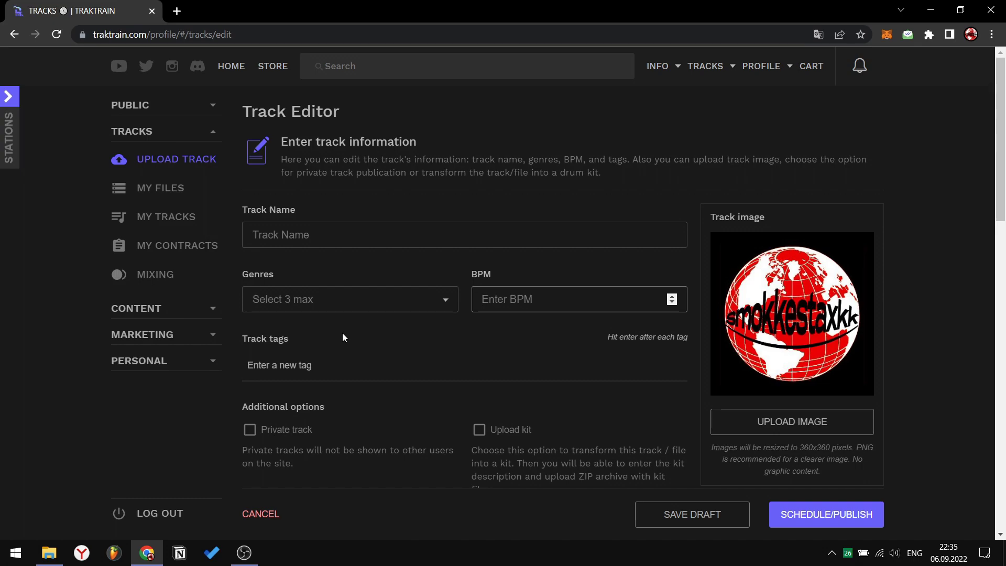
{"action": "left_click", "coordinate": [323, 370]}
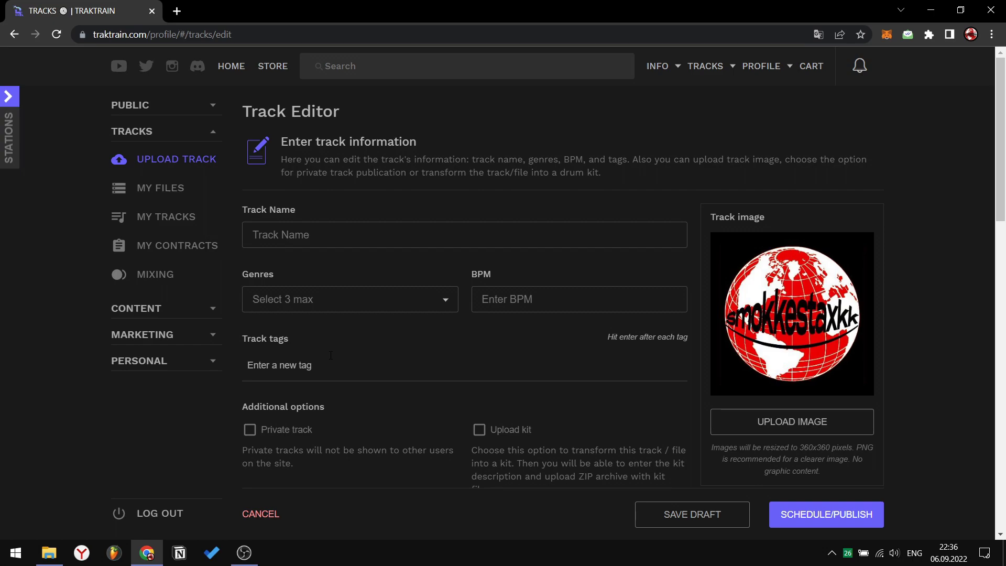
Type 'FJjg Plugg Spacegh' as the track name, then clear it again
{"action": "left_click", "coordinate": [360, 234]}
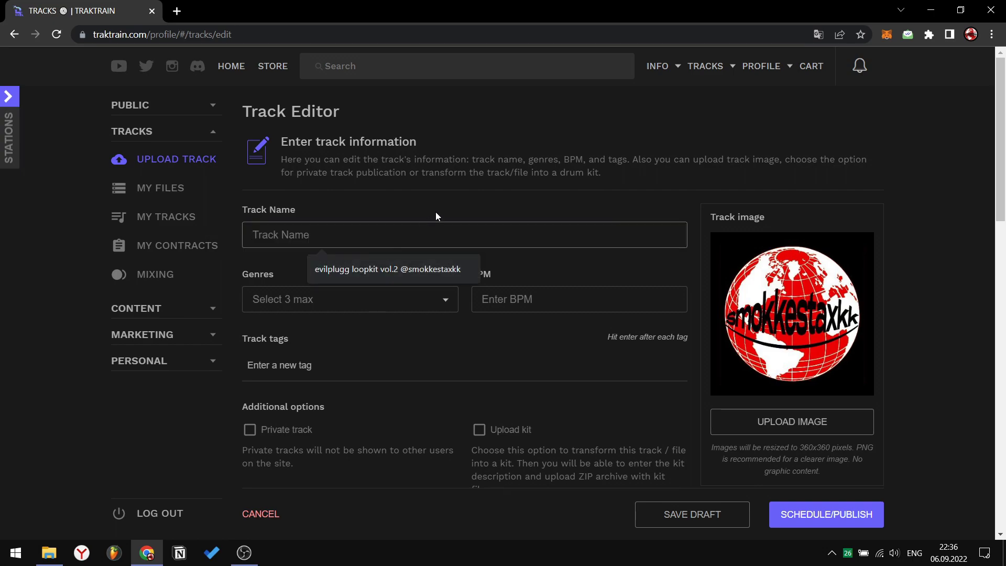
{"action": "type", "text": "FJjg"}
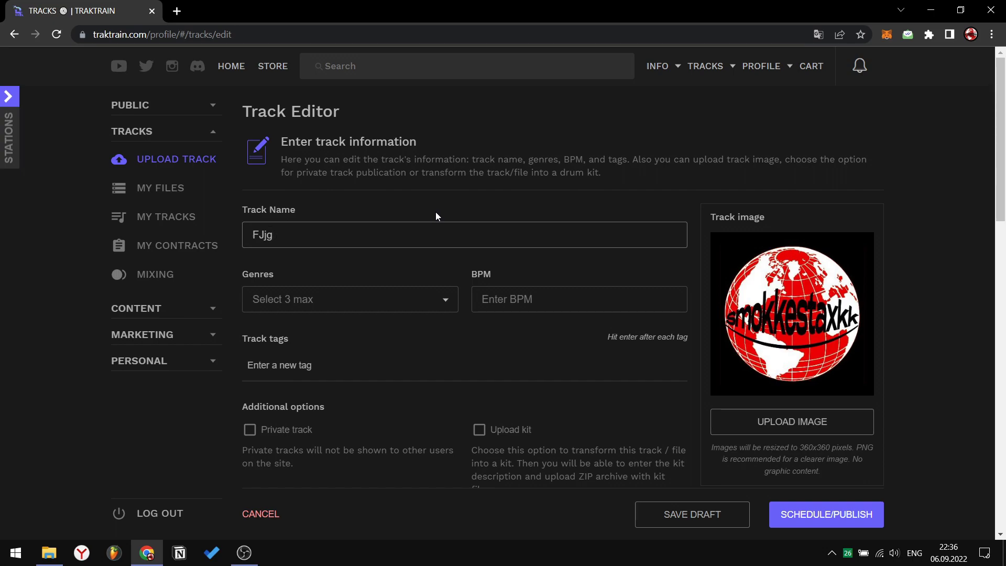
{"action": "type", "text": " Plugg Spac"}
{"action": "type", "text": "egh"}
{"action": "key", "text": "ctrl+a"}
{"action": "key", "text": "BackSpace"}
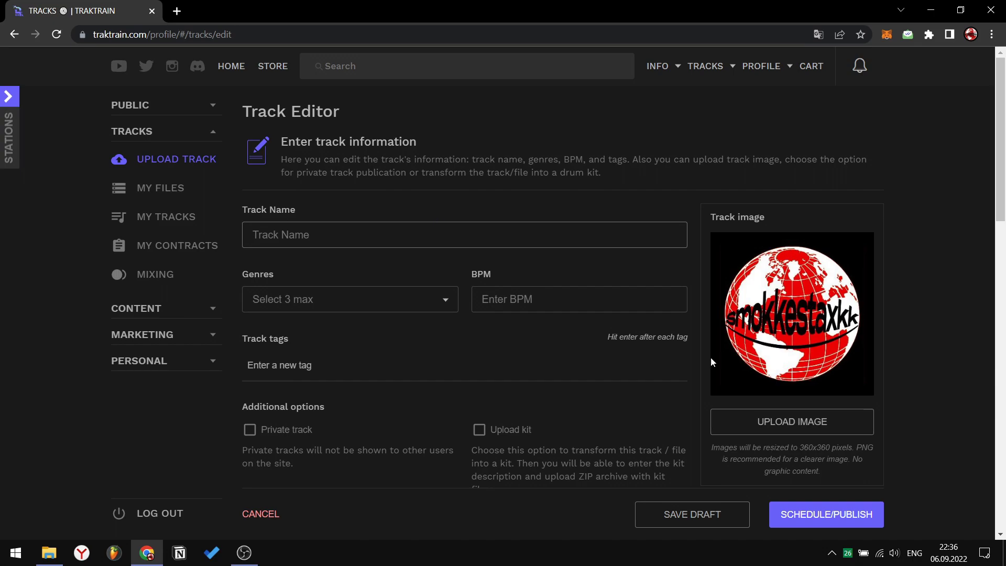
Switch the upload to a sample kit, then back to a regular track
{"action": "scroll", "coordinate": [666, 315], "scroll_direction": "down", "scroll_amount": 3}
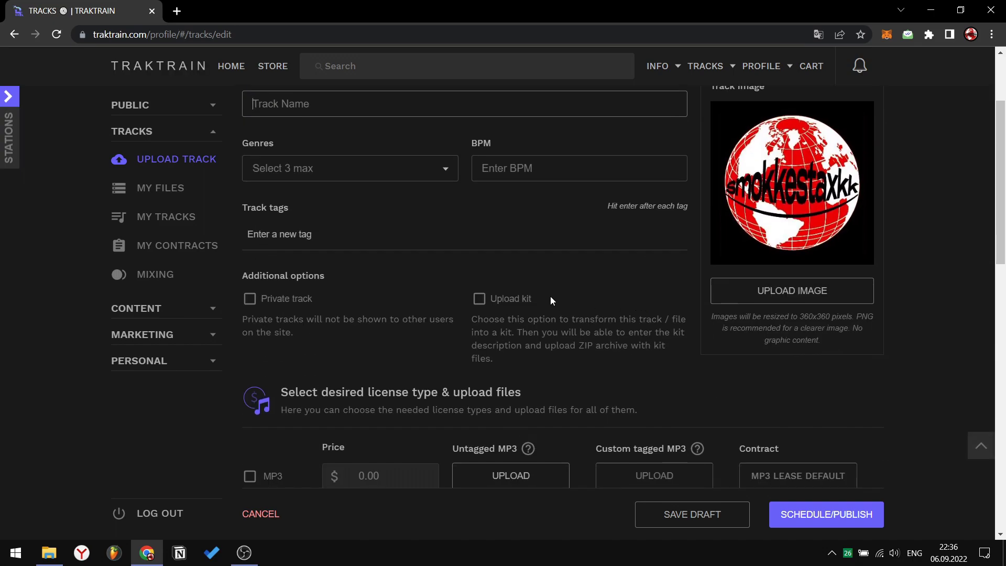
{"action": "left_click", "coordinate": [507, 299]}
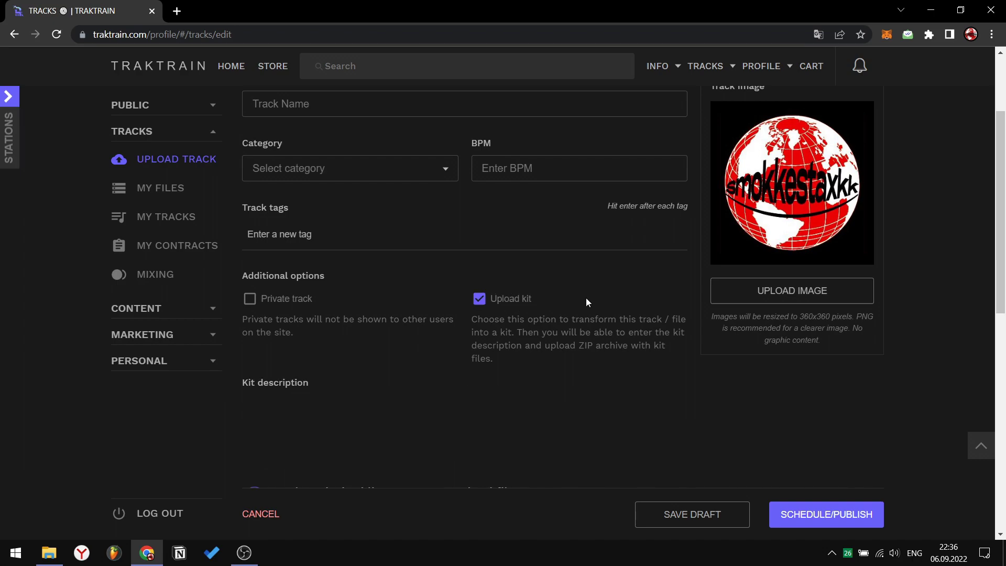
{"action": "scroll", "coordinate": [577, 304], "scroll_direction": "down", "scroll_amount": 5}
{"action": "scroll", "coordinate": [400, 290], "scroll_direction": "up", "scroll_amount": 5}
{"action": "scroll", "coordinate": [400, 290], "scroll_direction": "up", "scroll_amount": 3}
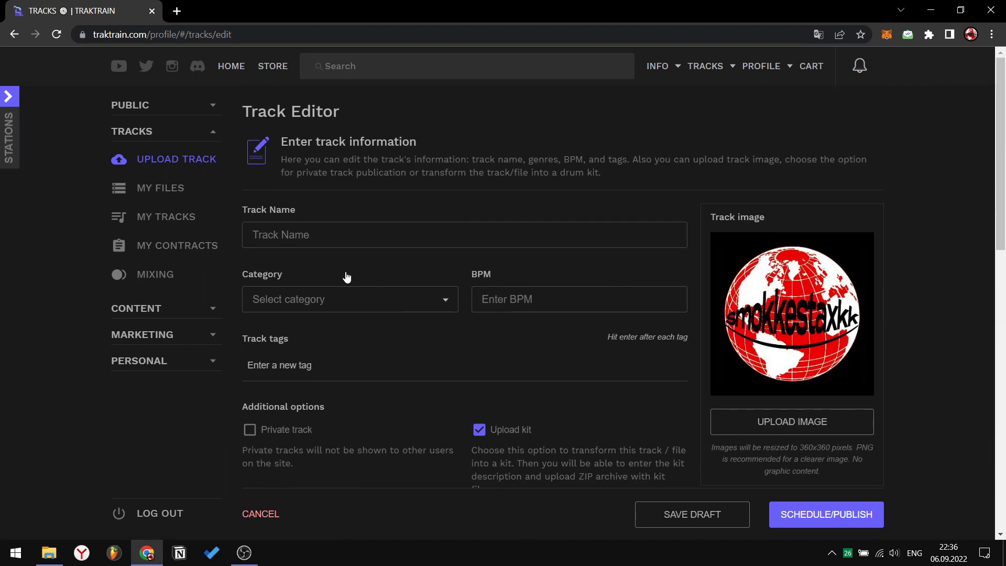
{"action": "scroll", "coordinate": [392, 287], "scroll_direction": "down", "scroll_amount": 11}
{"action": "scroll", "coordinate": [383, 299], "scroll_direction": "up", "scroll_amount": 5}
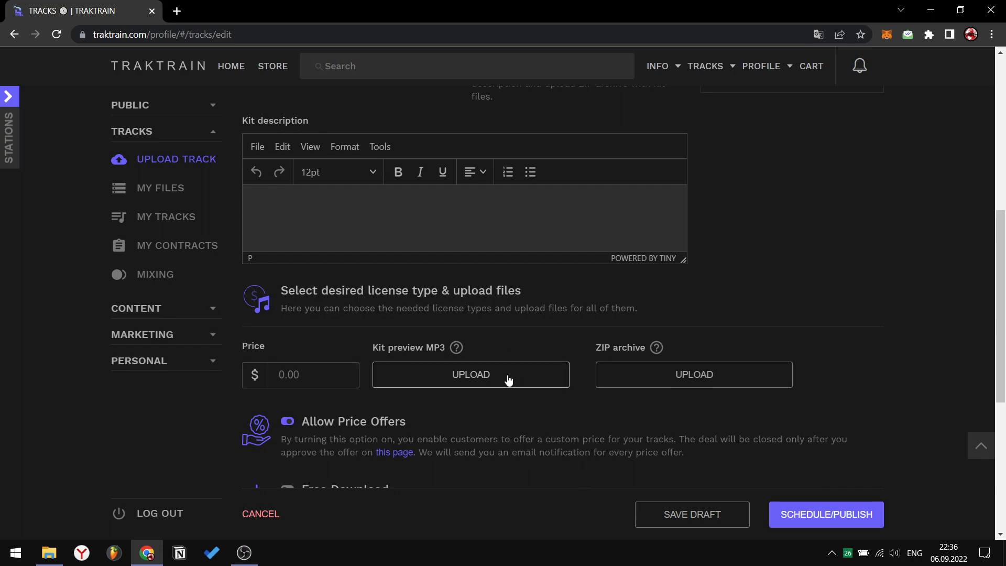
{"action": "scroll", "coordinate": [512, 375], "scroll_direction": "up", "scroll_amount": 5}
{"action": "left_click", "coordinate": [513, 298]}
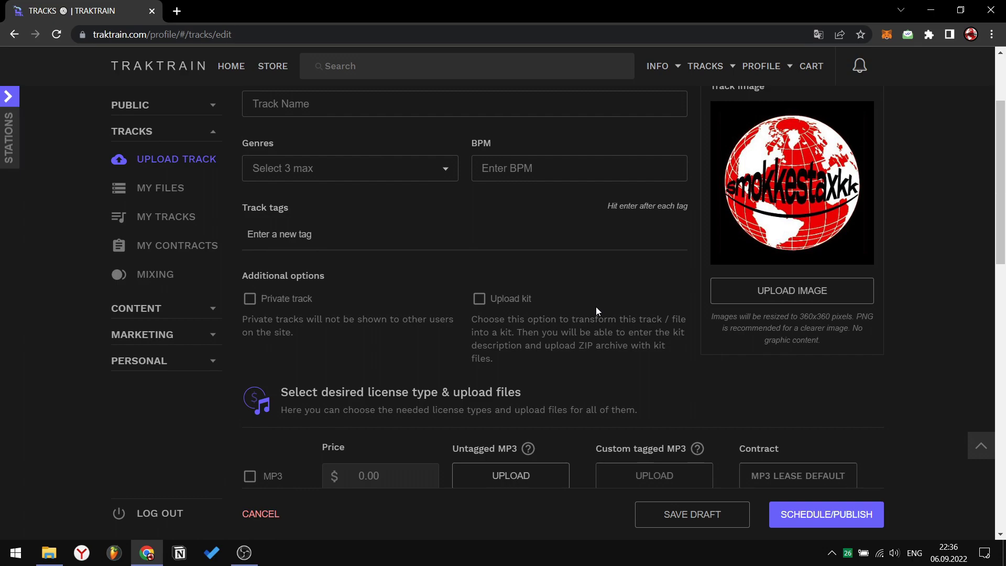
{"action": "scroll", "coordinate": [446, 302], "scroll_direction": "up", "scroll_amount": 3}
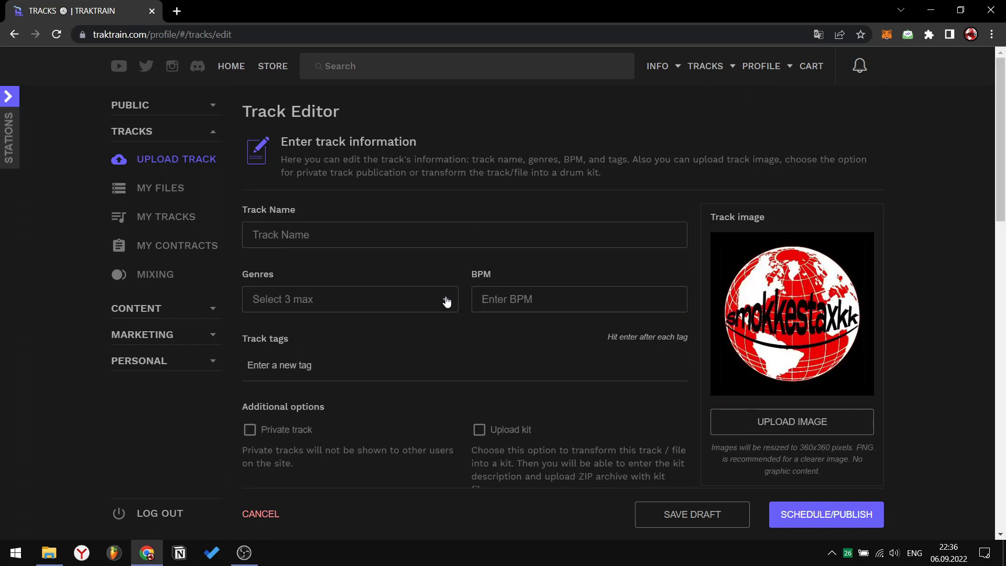
Enable the WAV ($50) license for the track
{"action": "scroll", "coordinate": [404, 309], "scroll_direction": "down", "scroll_amount": 5}
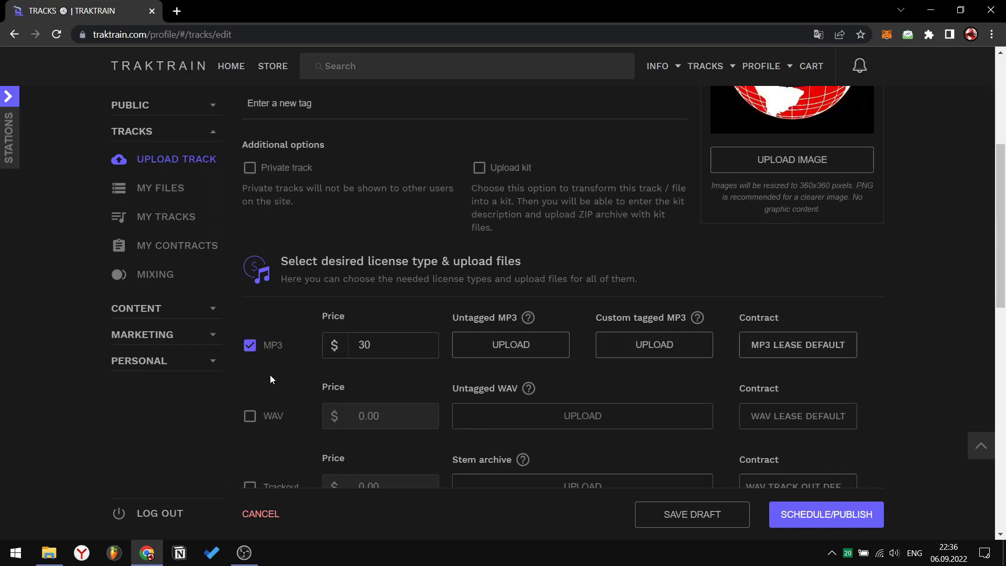
{"action": "left_click", "coordinate": [269, 416]}
{"action": "scroll", "coordinate": [424, 245], "scroll_direction": "down", "scroll_amount": 5}
{"action": "scroll", "coordinate": [423, 249], "scroll_direction": "up", "scroll_amount": 3}
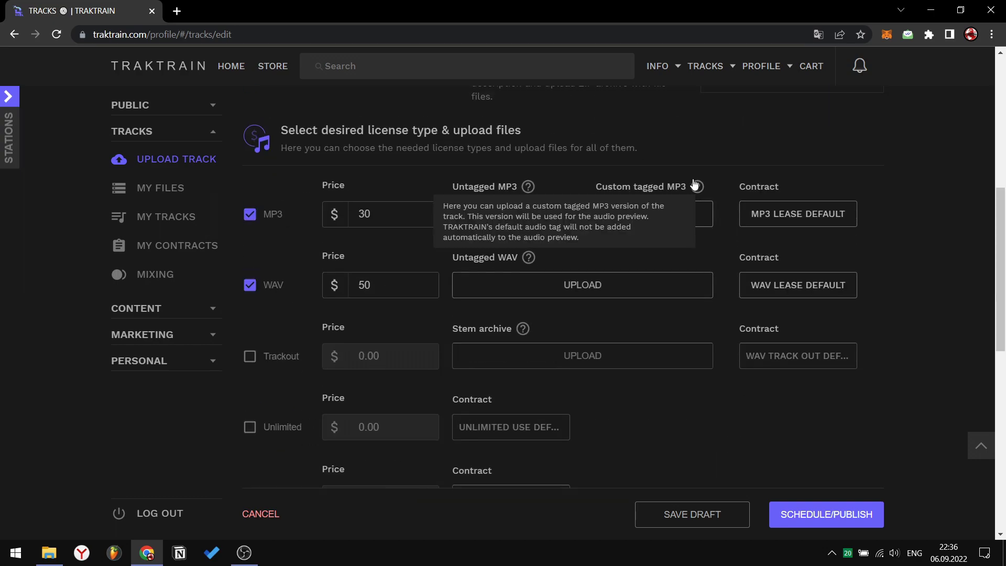
{"action": "scroll", "coordinate": [475, 385], "scroll_direction": "down", "scroll_amount": 3}
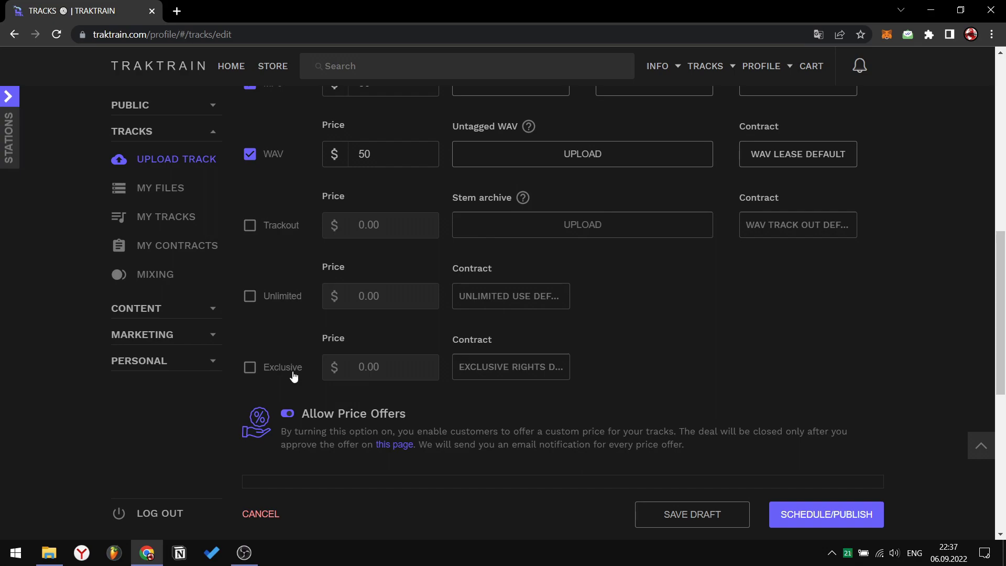
Enable the Exclusive ($200) and Unlimited ($100) licenses, leaving Trackout unticked
{"action": "left_click", "coordinate": [294, 374]}
{"action": "left_click", "coordinate": [275, 228]}
{"action": "left_click", "coordinate": [275, 302]}
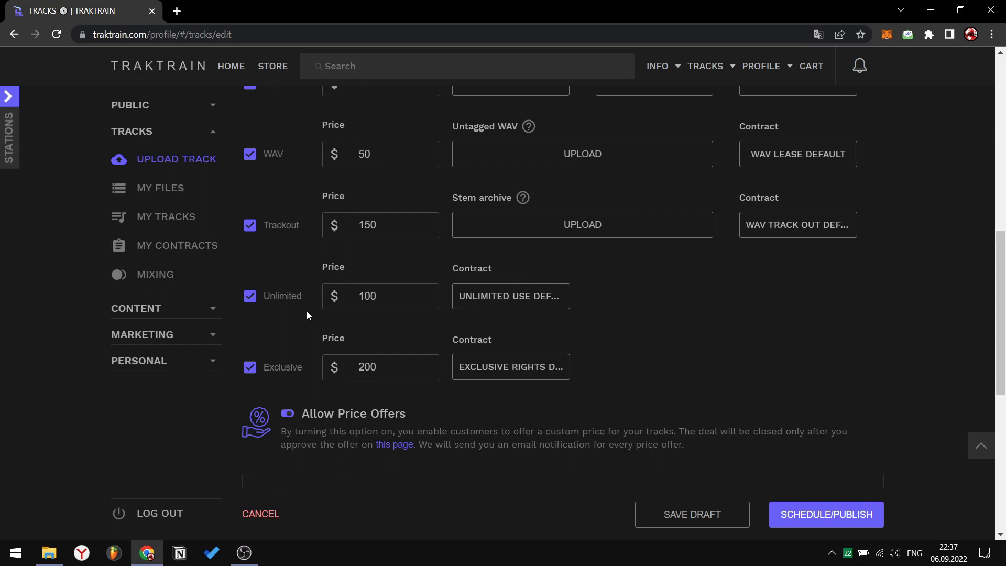
{"action": "left_click", "coordinate": [281, 225]}
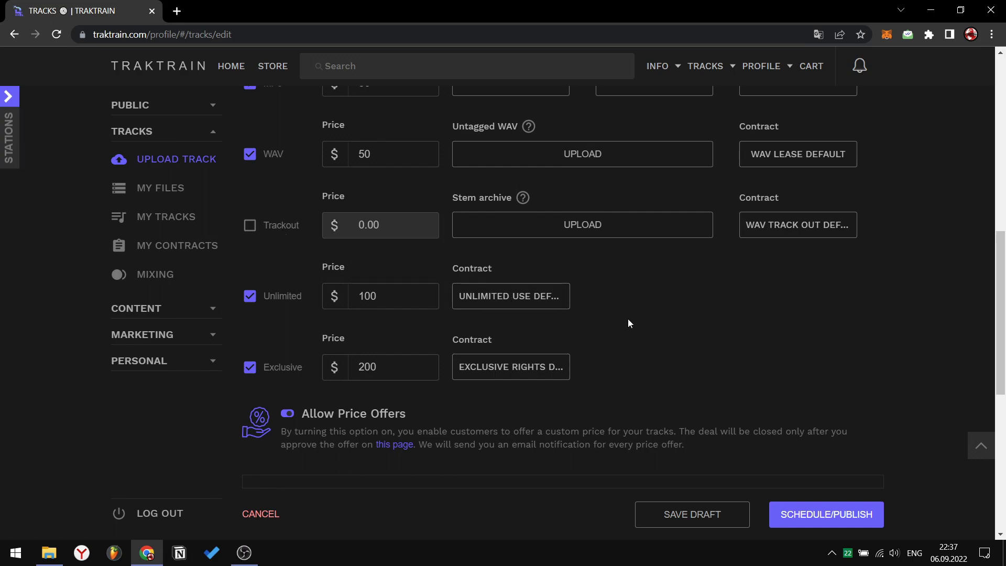
{"action": "scroll", "coordinate": [636, 321], "scroll_direction": "up", "scroll_amount": 1}
{"action": "scroll", "coordinate": [636, 321], "scroll_direction": "up", "scroll_amount": 2}
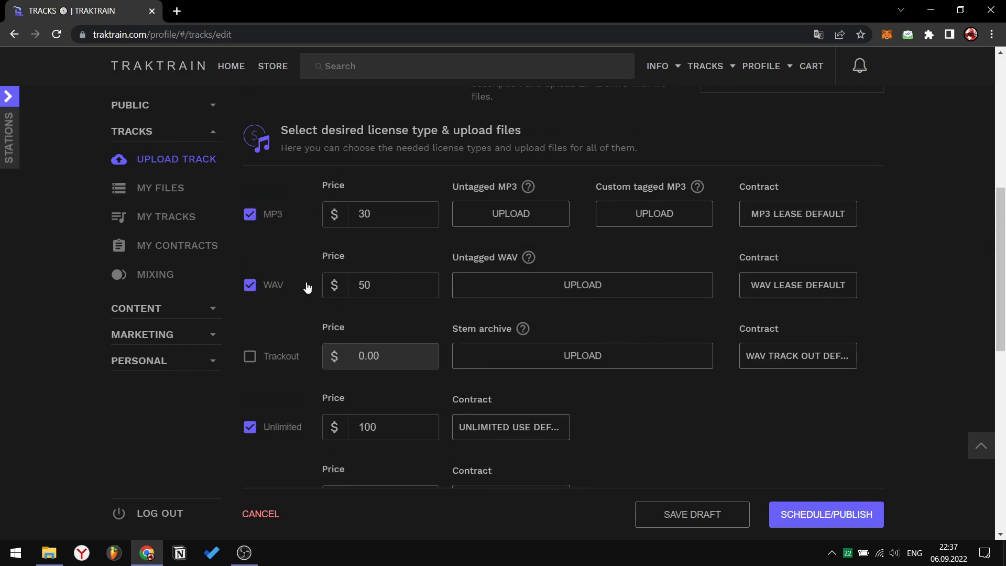
{"action": "scroll", "coordinate": [272, 268], "scroll_direction": "down", "scroll_amount": 2}
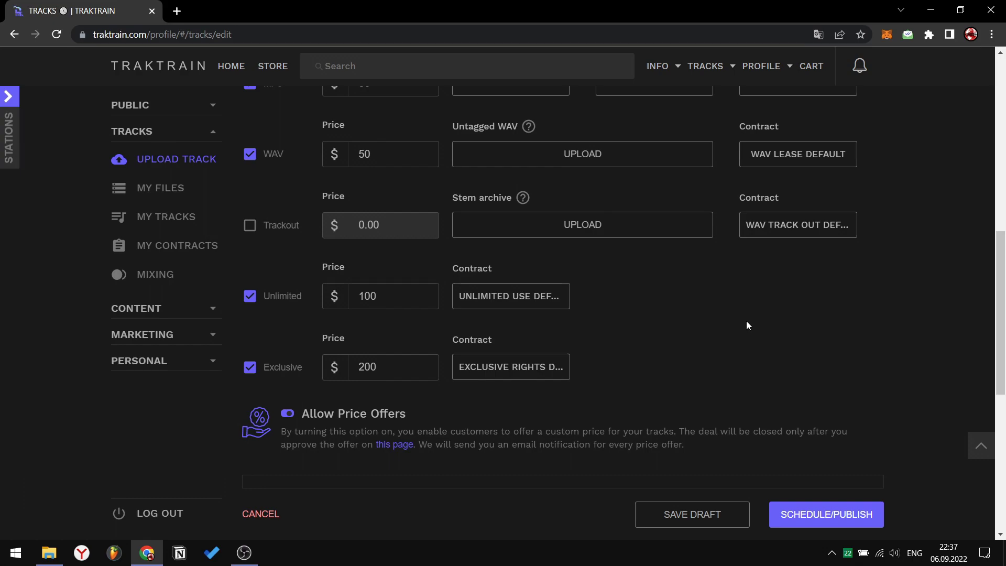
{"action": "scroll", "coordinate": [746, 325], "scroll_direction": "down", "scroll_amount": 3}
Switch on Free Download for the track
{"action": "scroll", "coordinate": [766, 338], "scroll_direction": "down", "scroll_amount": 2}
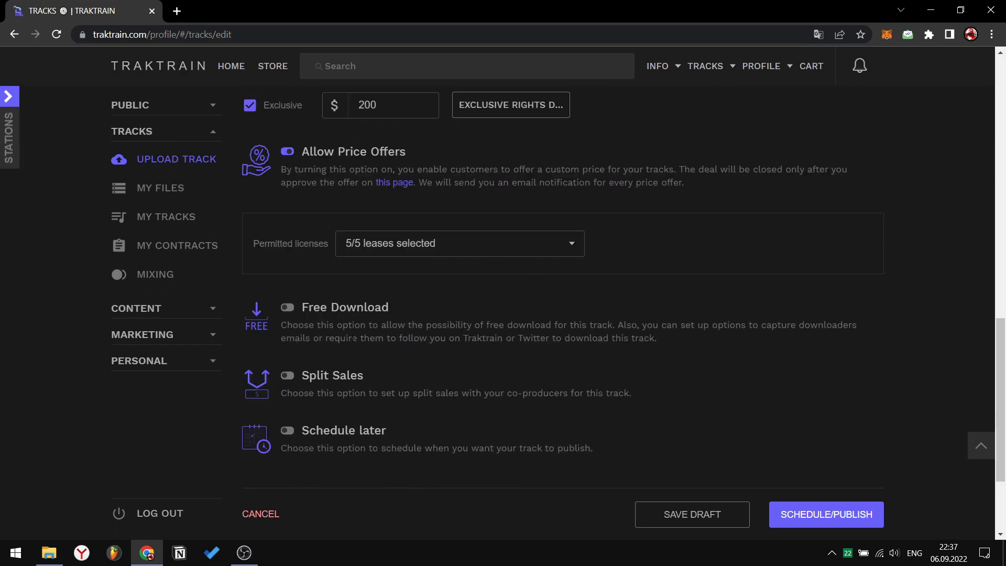
{"action": "left_click", "coordinate": [302, 312]}
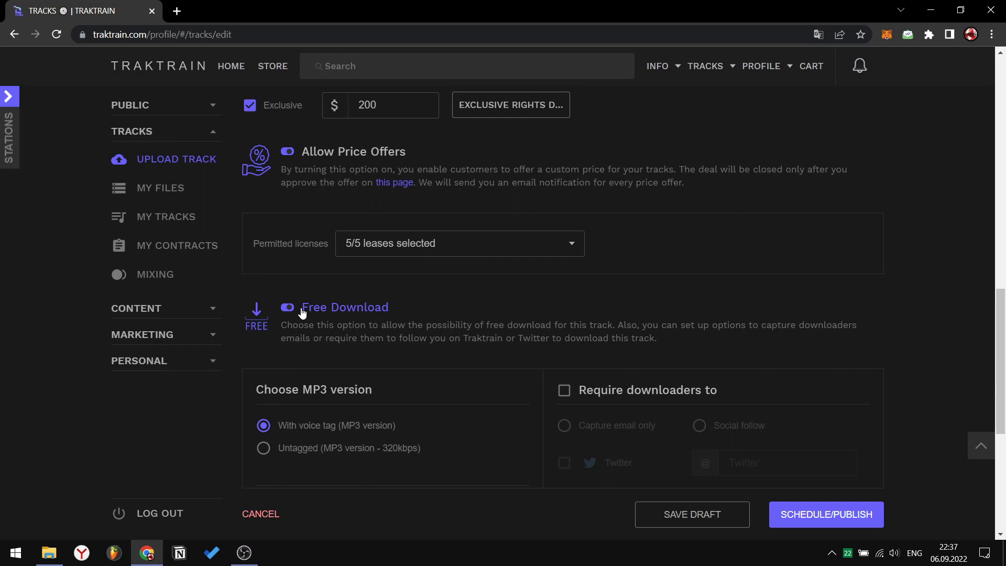
{"action": "scroll", "coordinate": [314, 304], "scroll_direction": "down", "scroll_amount": 3}
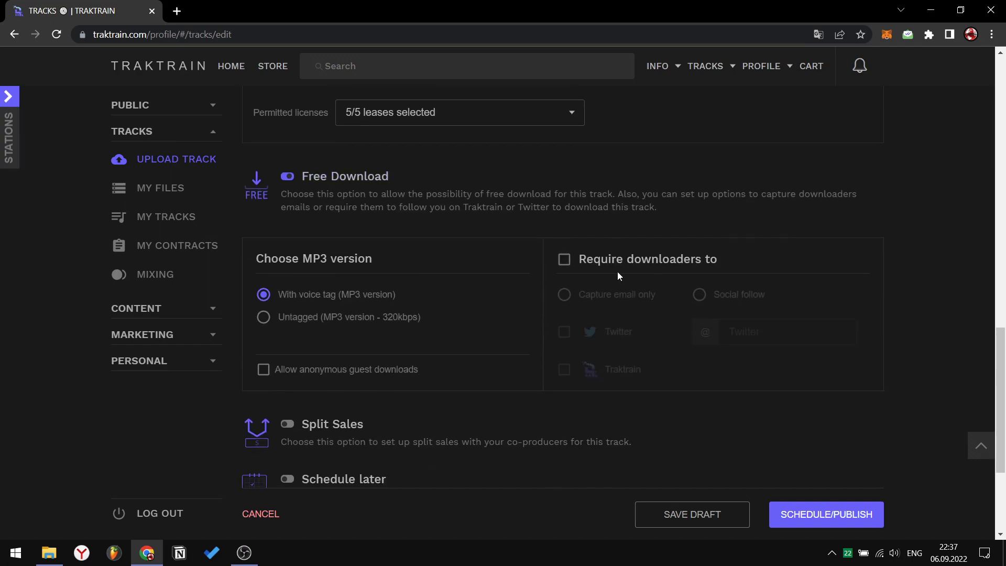
Require downloaders to leave their email only, dropping the Traktrain follow option
{"action": "left_click", "coordinate": [608, 264]}
{"action": "left_click", "coordinate": [608, 264]}
{"action": "left_click", "coordinate": [608, 264]}
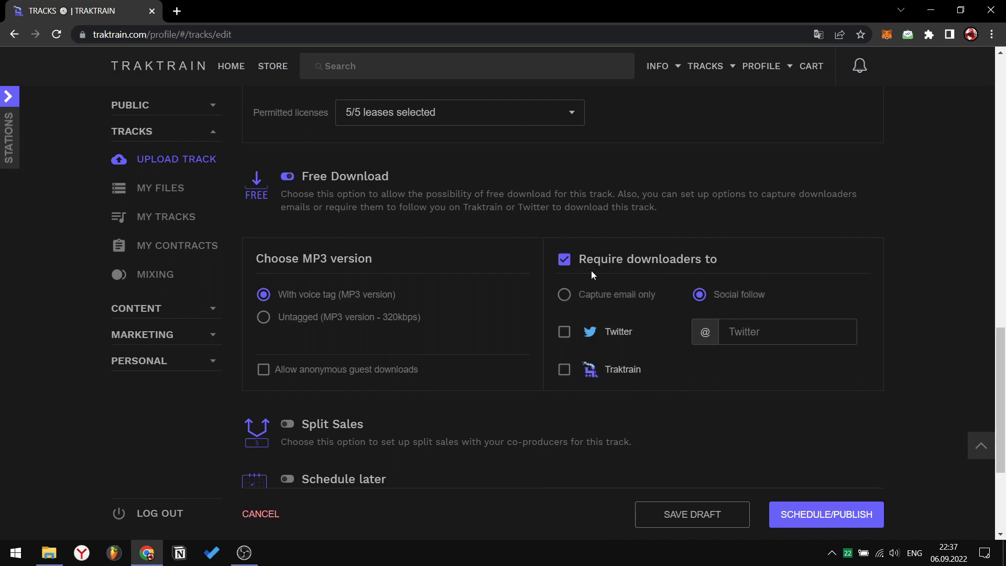
{"action": "left_click", "coordinate": [608, 380]}
{"action": "left_click", "coordinate": [743, 338]}
{"action": "left_click", "coordinate": [619, 374]}
{"action": "left_click", "coordinate": [635, 299]}
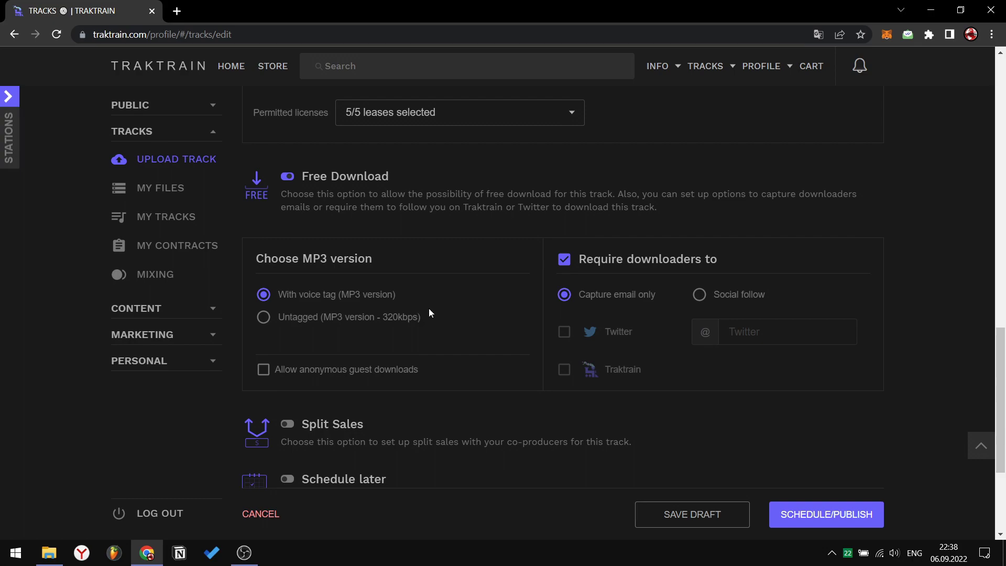
Turn on Split Sales, then add and remove a second co-producer PayPal entry
{"action": "left_click", "coordinate": [287, 424]}
{"action": "scroll", "coordinate": [388, 368], "scroll_direction": "down", "scroll_amount": 3}
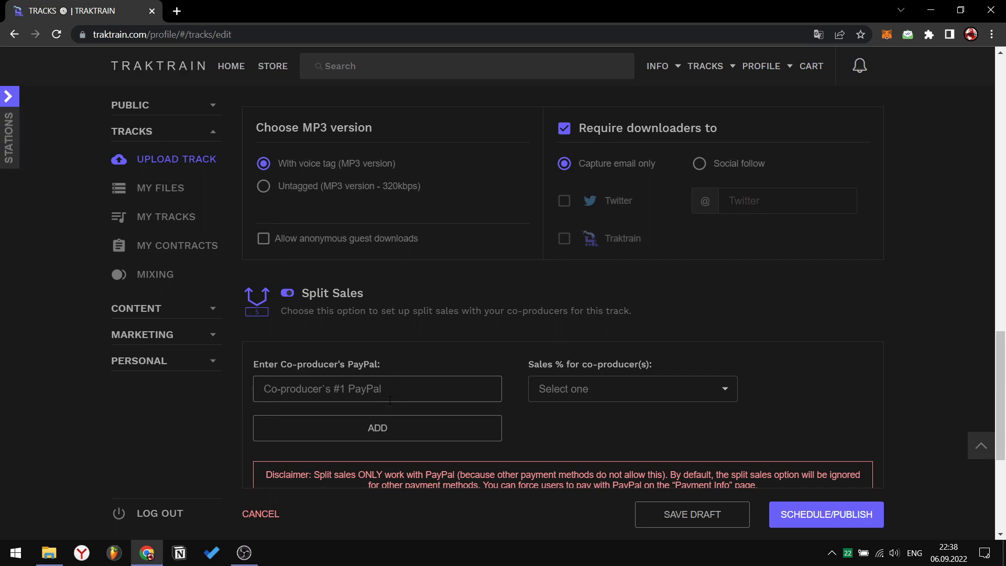
{"action": "left_click", "coordinate": [403, 440]}
{"action": "scroll", "coordinate": [410, 432], "scroll_direction": "down", "scroll_amount": 3}
{"action": "left_click", "coordinate": [495, 297]}
Preview the Sales % choices, switch Split Sales back off, and expand PUBLIC in the sidebar
{"action": "left_click", "coordinate": [659, 271]}
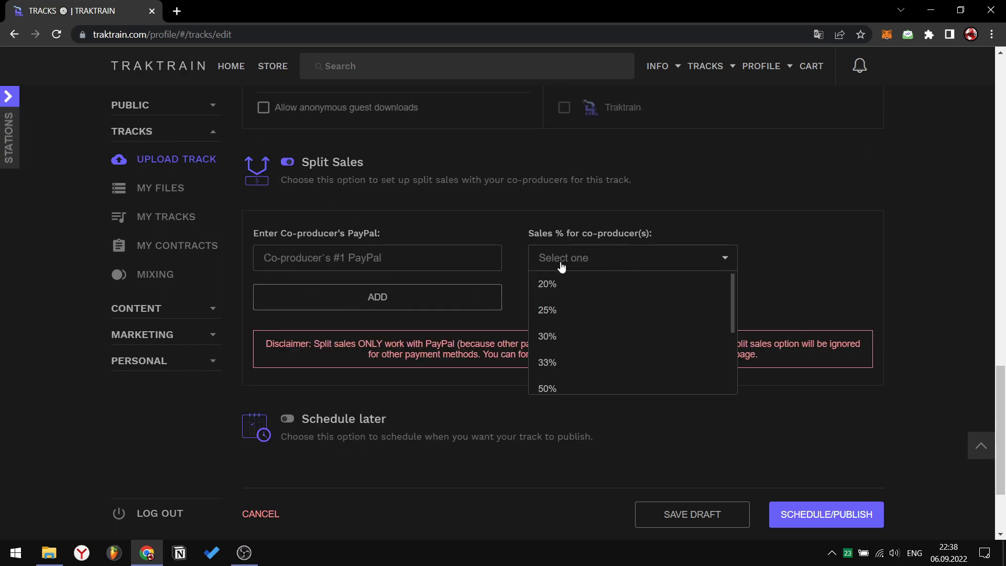
{"action": "left_click", "coordinate": [764, 277]}
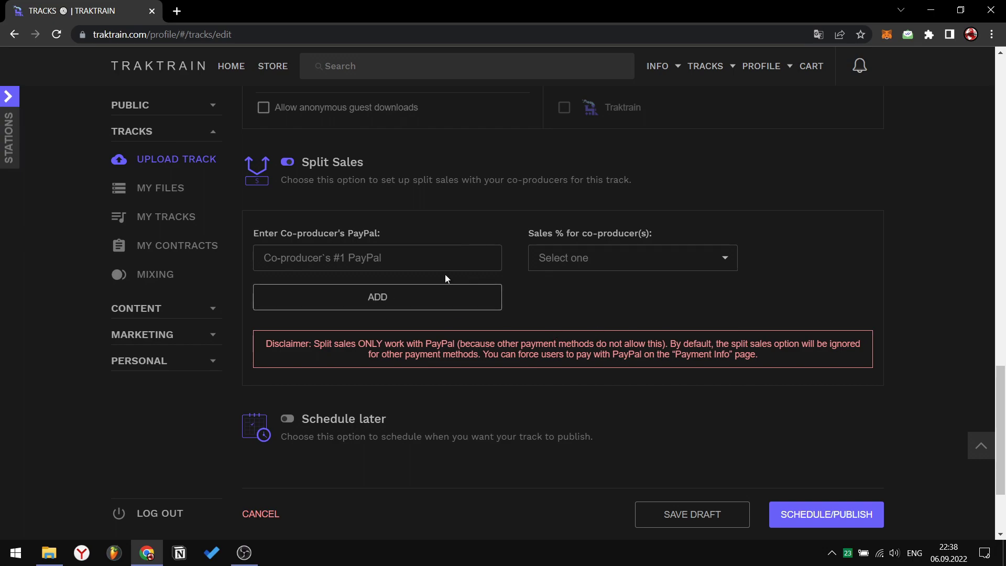
{"action": "left_click", "coordinate": [287, 162]}
{"action": "left_click", "coordinate": [157, 105]}
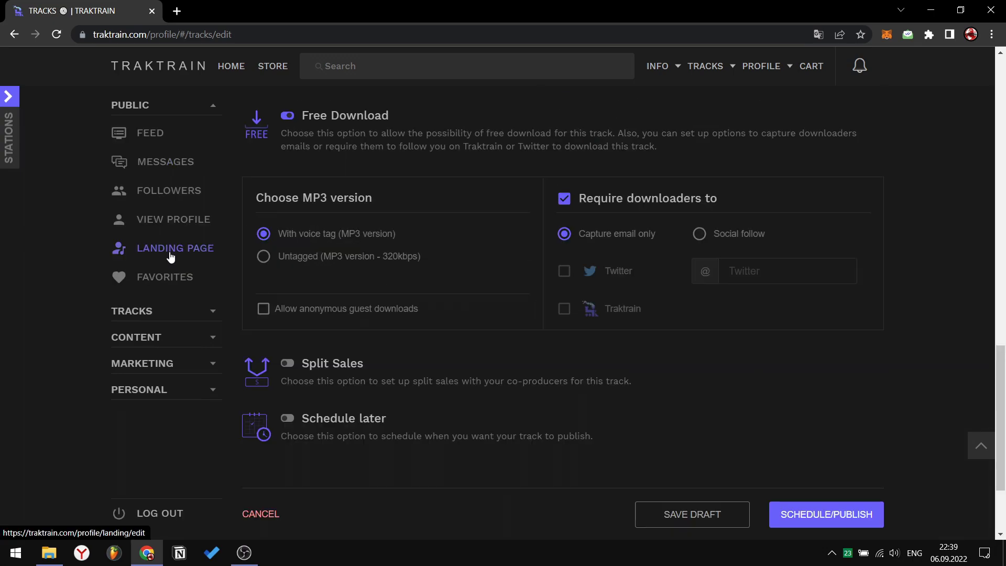
Go to the Landing Page settings, discarding the unsaved upload page
{"action": "left_click", "coordinate": [165, 247]}
{"action": "left_click", "coordinate": [559, 116]}
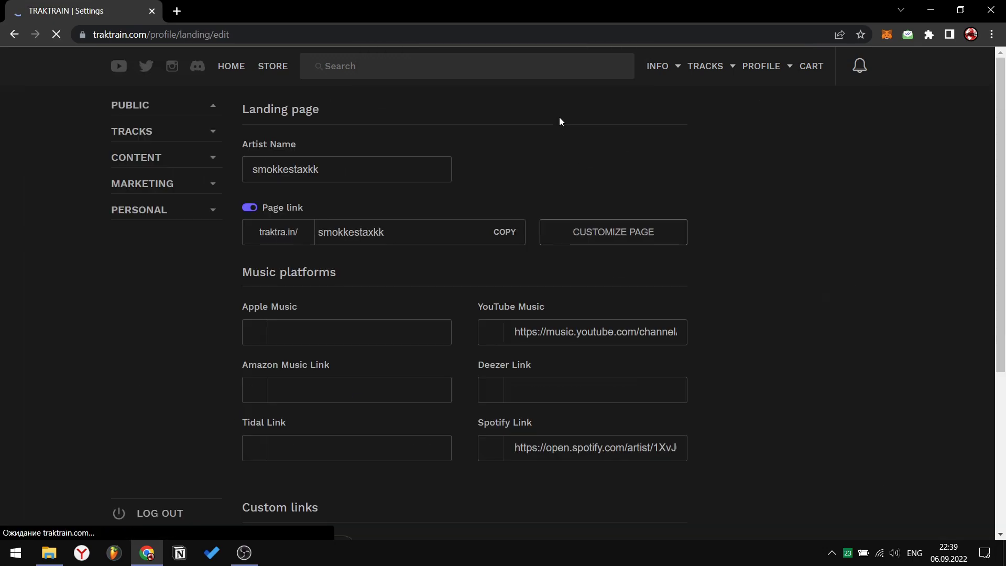
{"action": "scroll", "coordinate": [554, 128], "scroll_direction": "down", "scroll_amount": 7}
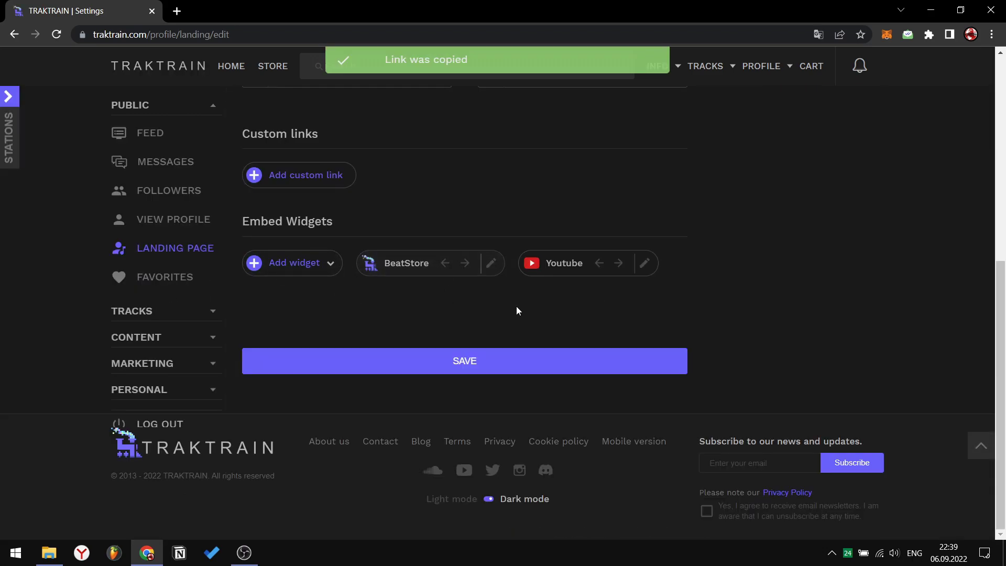
{"action": "scroll", "coordinate": [533, 298], "scroll_direction": "up", "scroll_amount": 5}
Preview the copied landing page link in a new browser tab, then close it
{"action": "left_click", "coordinate": [178, 12]}
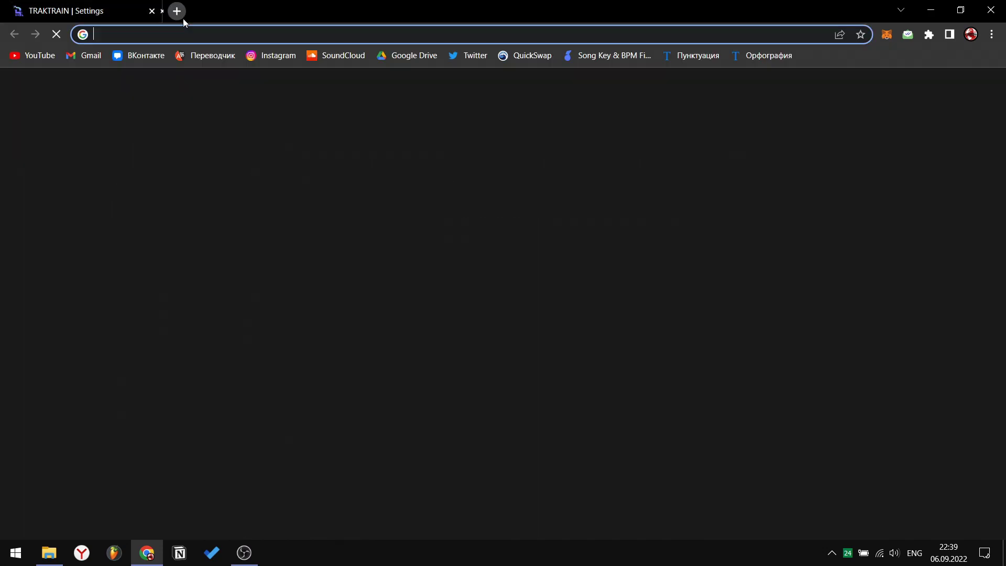
{"action": "type", "text": "https://traktra.in/smokkestaxkk"}
{"action": "key", "text": "Return"}
{"action": "scroll", "coordinate": [702, 179], "scroll_direction": "down", "scroll_amount": 3}
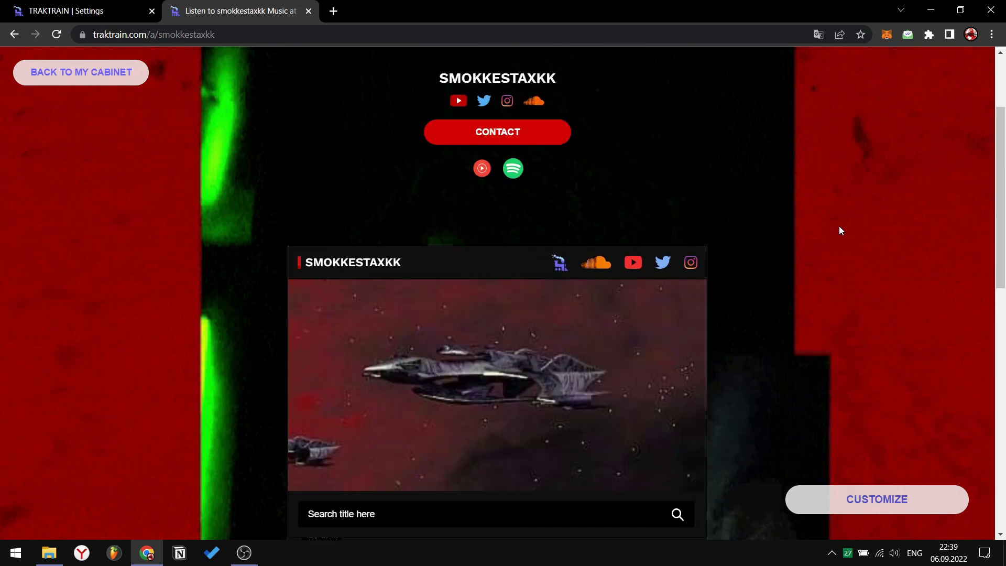
{"action": "left_click", "coordinate": [309, 11]}
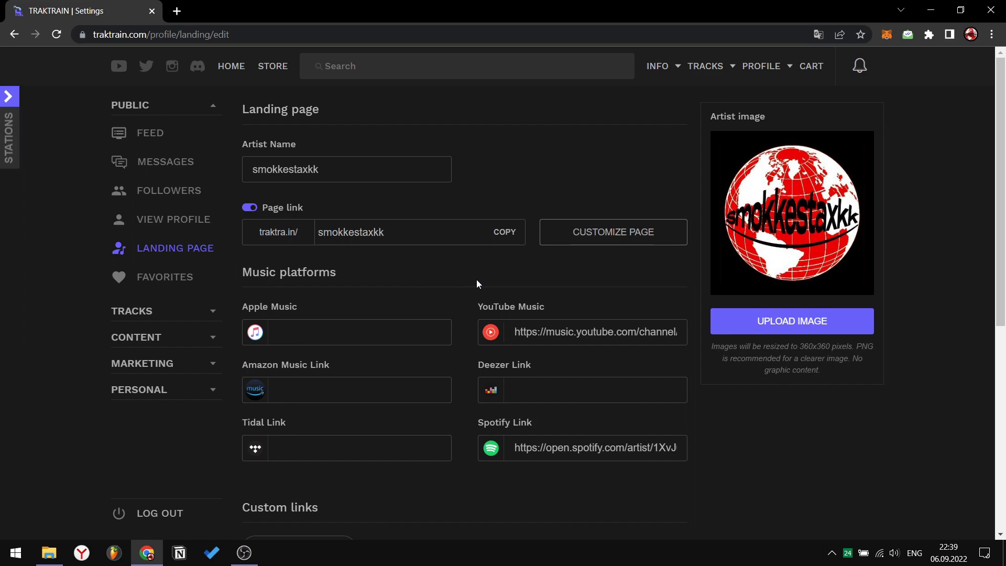
{"action": "scroll", "coordinate": [457, 263], "scroll_direction": "down", "scroll_amount": 7}
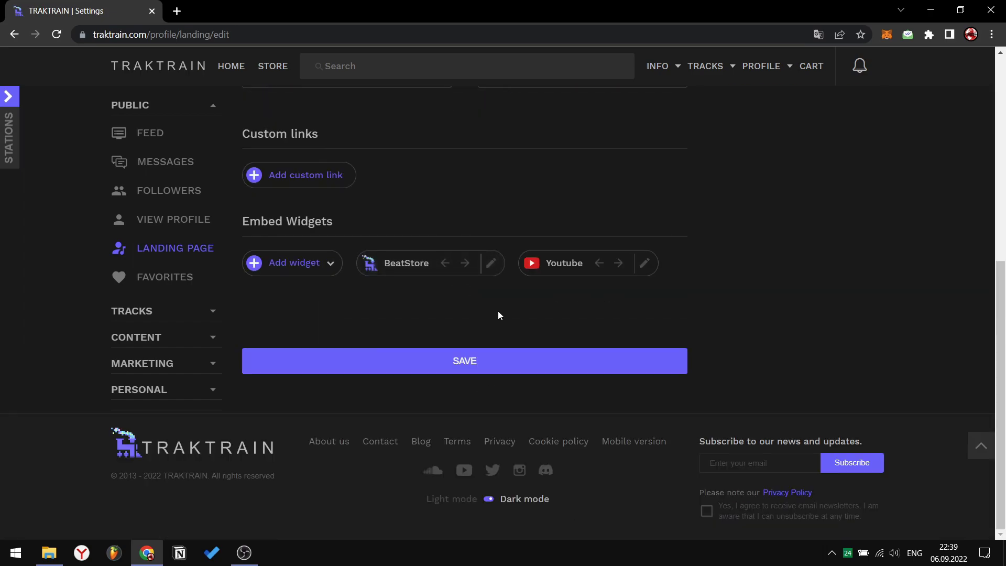
{"action": "scroll", "coordinate": [498, 312], "scroll_direction": "up", "scroll_amount": 7}
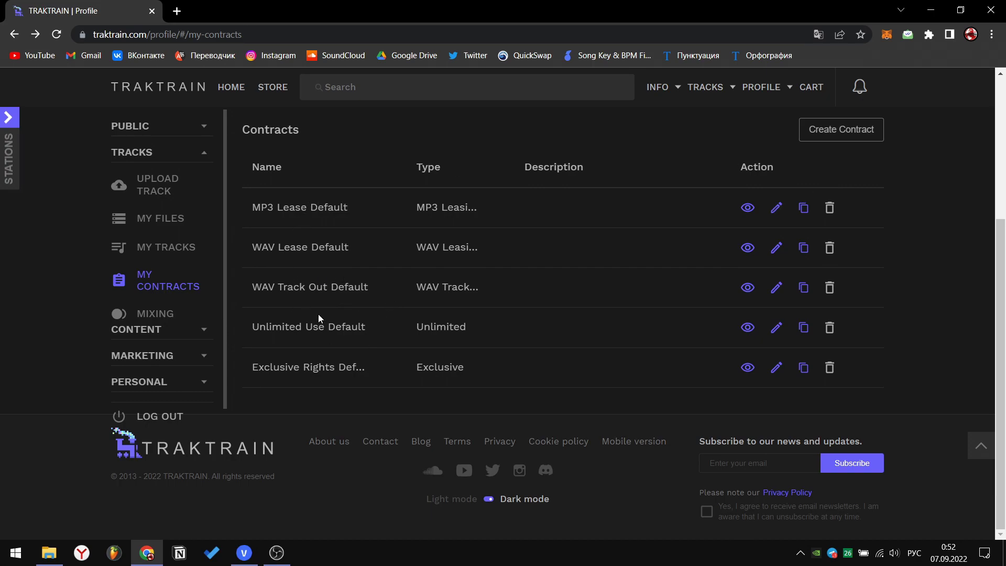
Open the MP3 Lease Default contract, then view My Tracks and the first track's actions menu
{"action": "left_click", "coordinate": [776, 207]}
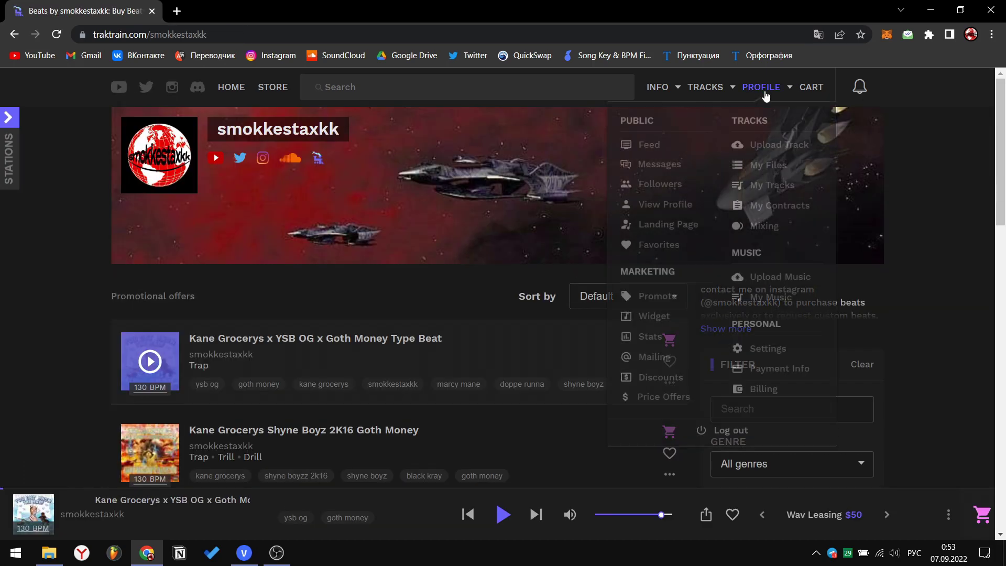
{"action": "left_click", "coordinate": [770, 184]}
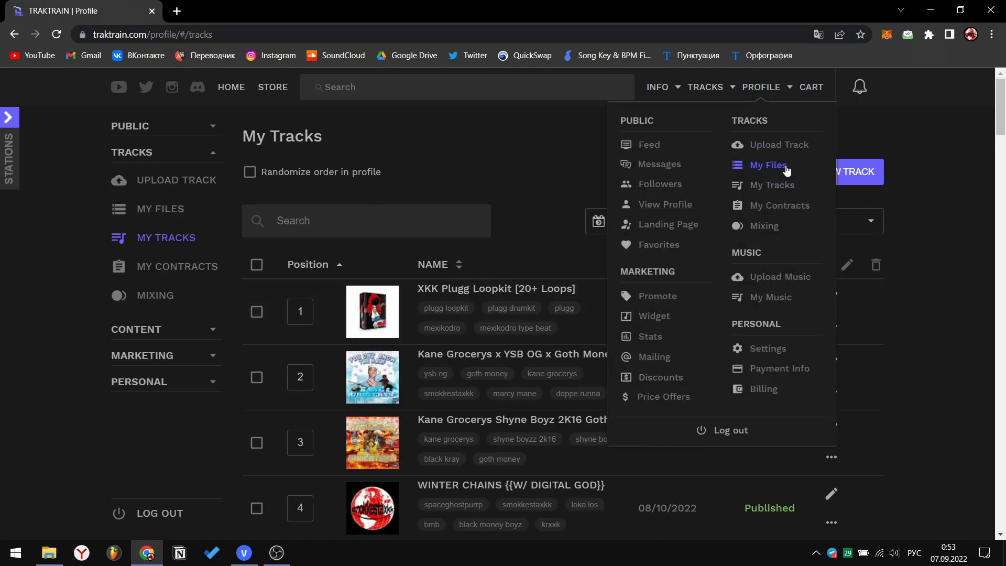
{"action": "mouse_move", "coordinate": [563, 311]}
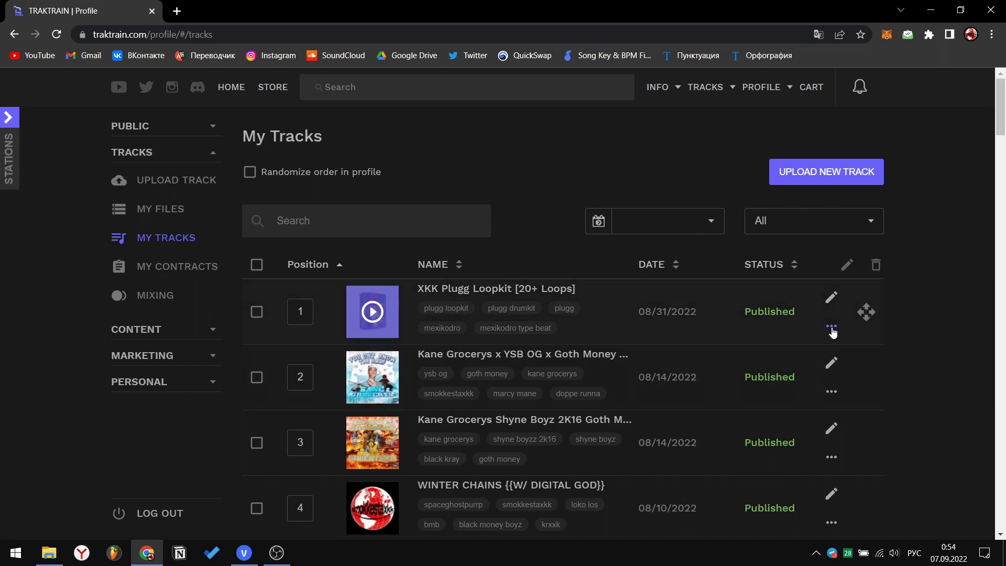
{"action": "left_click", "coordinate": [832, 327]}
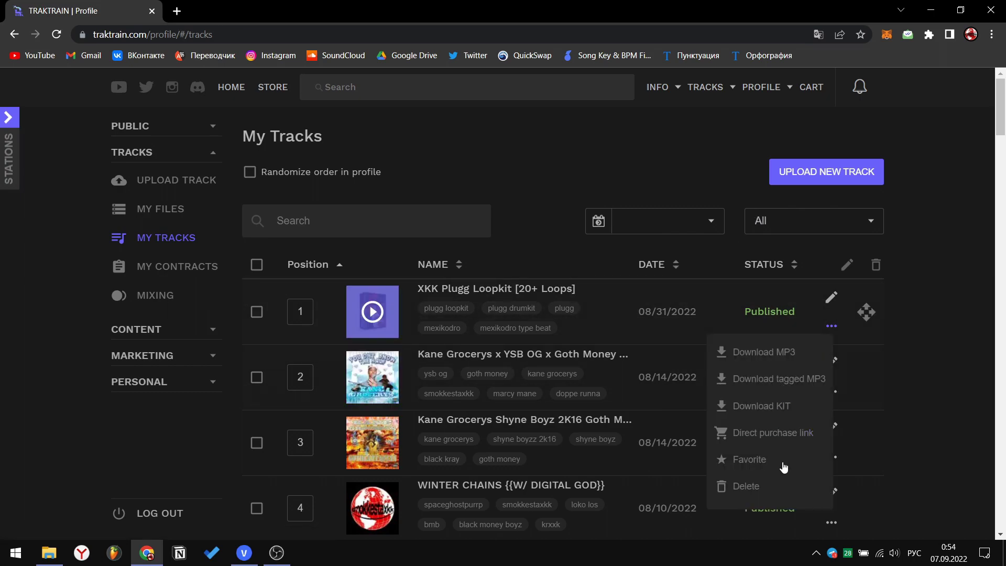
{"action": "left_click", "coordinate": [940, 387]}
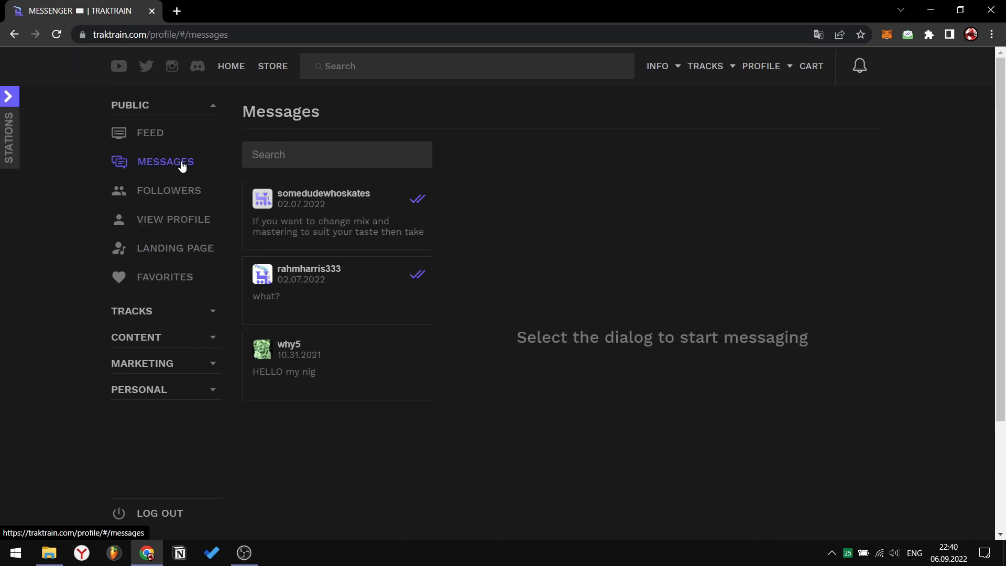
Check the notifications panel and expand the personal account pages in the sidebar
{"action": "left_click", "coordinate": [859, 68]}
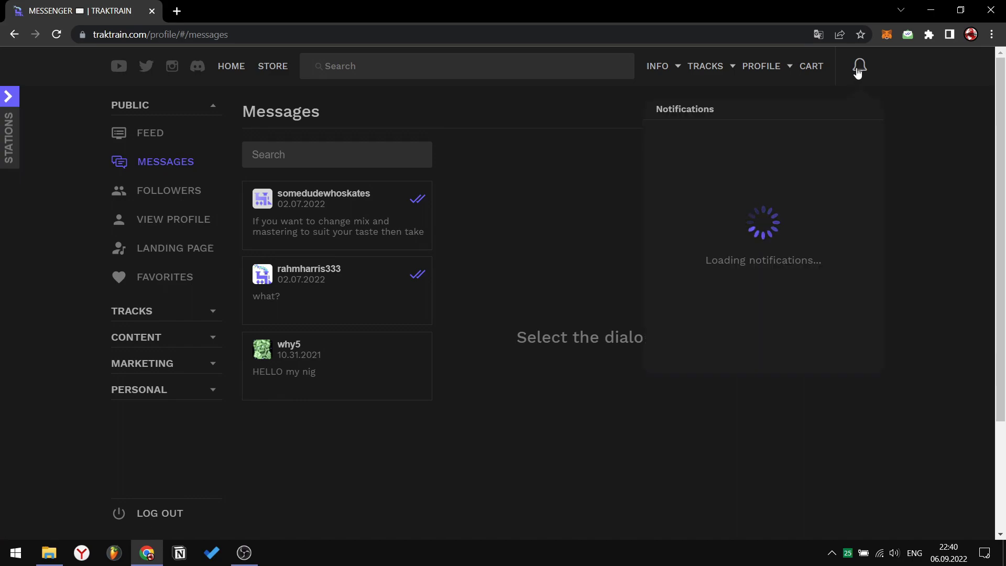
{"action": "left_click", "coordinate": [859, 69]}
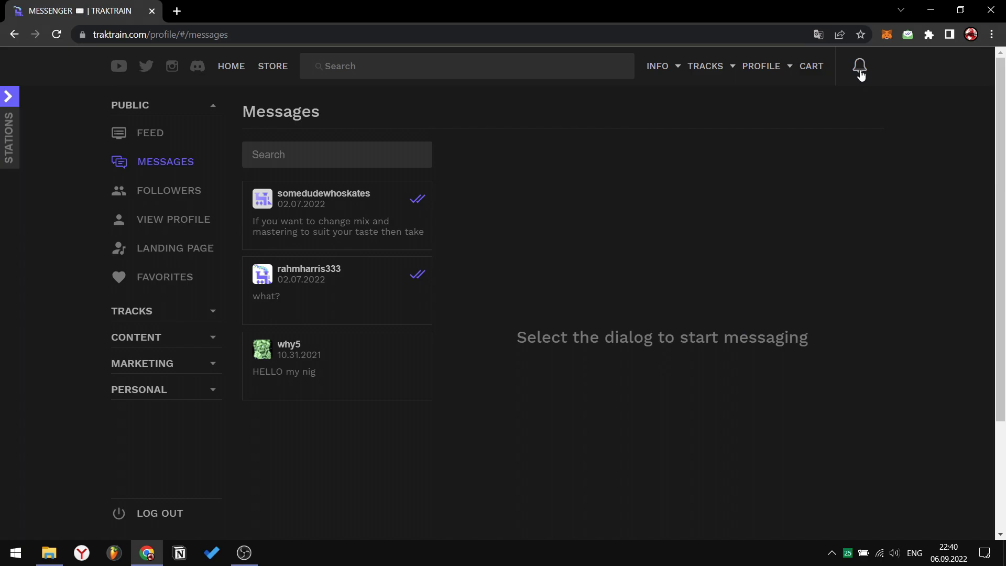
{"action": "left_click", "coordinate": [178, 396]}
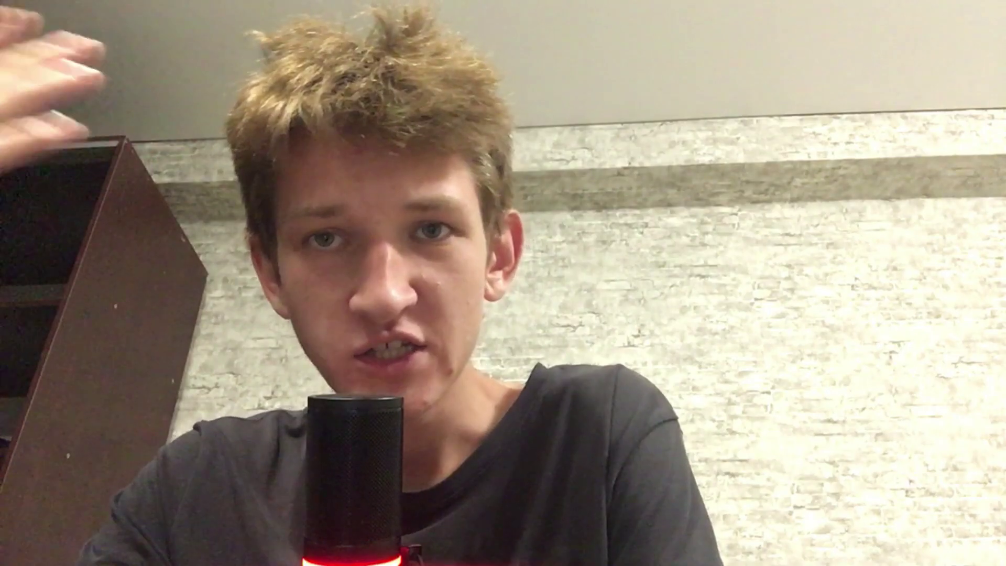